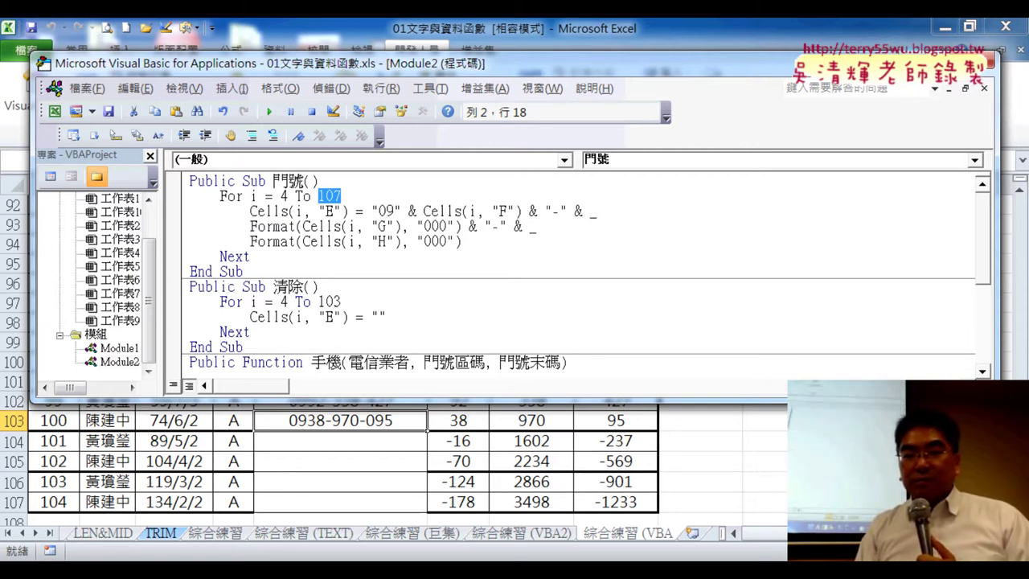
Leave the VBA editor with Alt+F11 to get back to the TRIM phone-number sheet.
key(alt+F11)
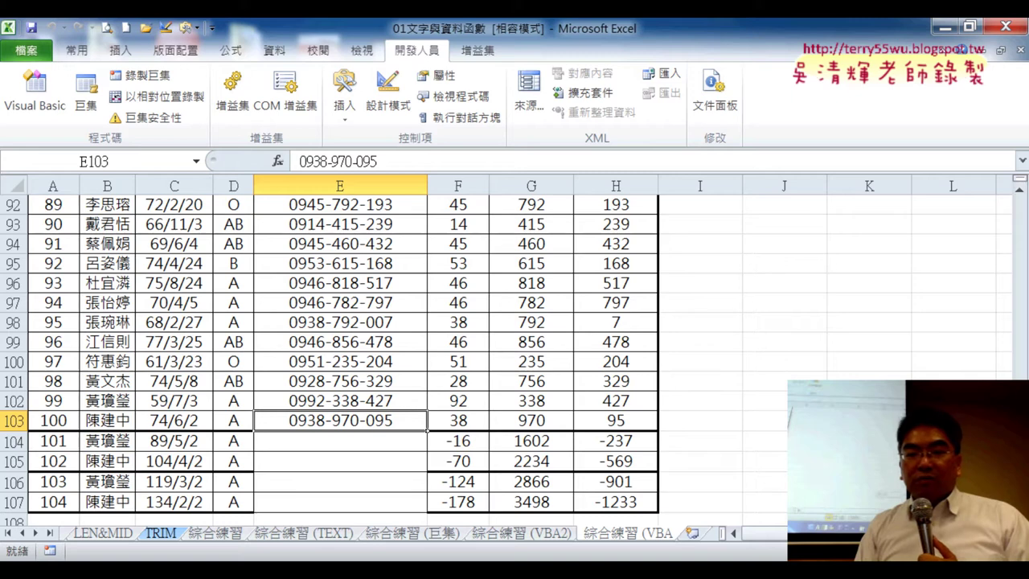
From A4, jump to the data's last row and across the header row A3:H3.
drag(1018, 450, 1015, 221)
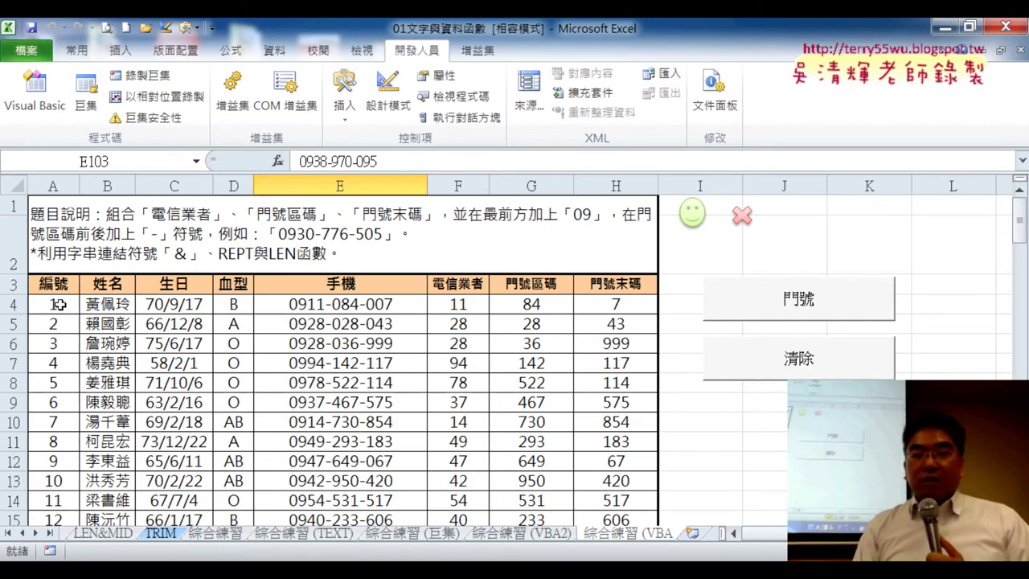
click(53, 306)
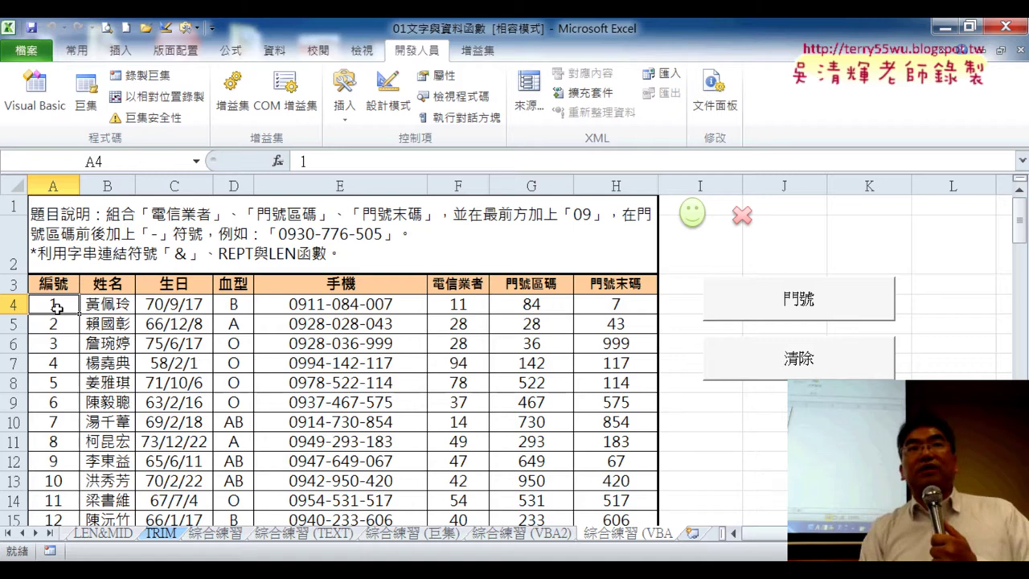
key(ctrl+Down)
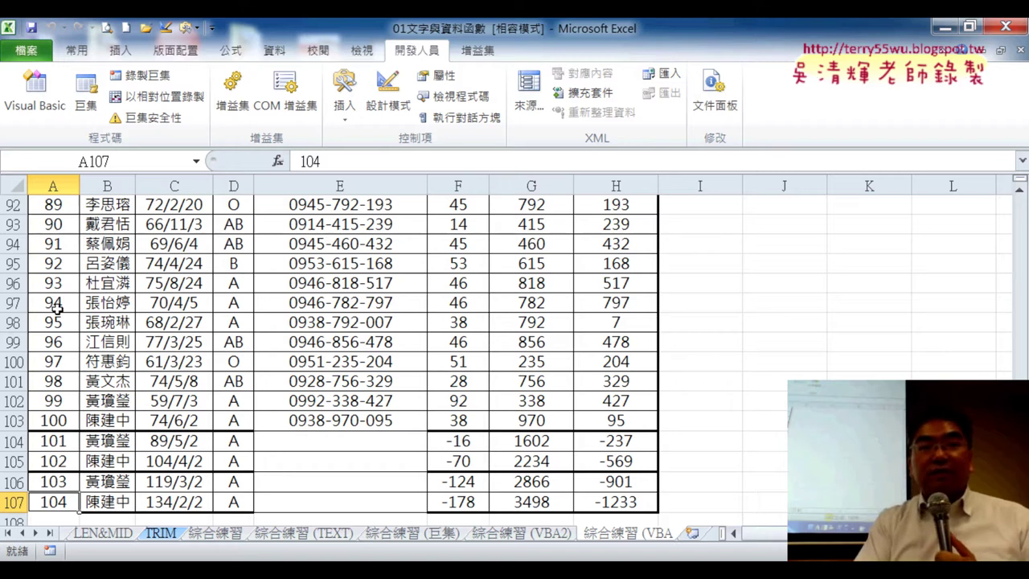
key(ctrl+Up)
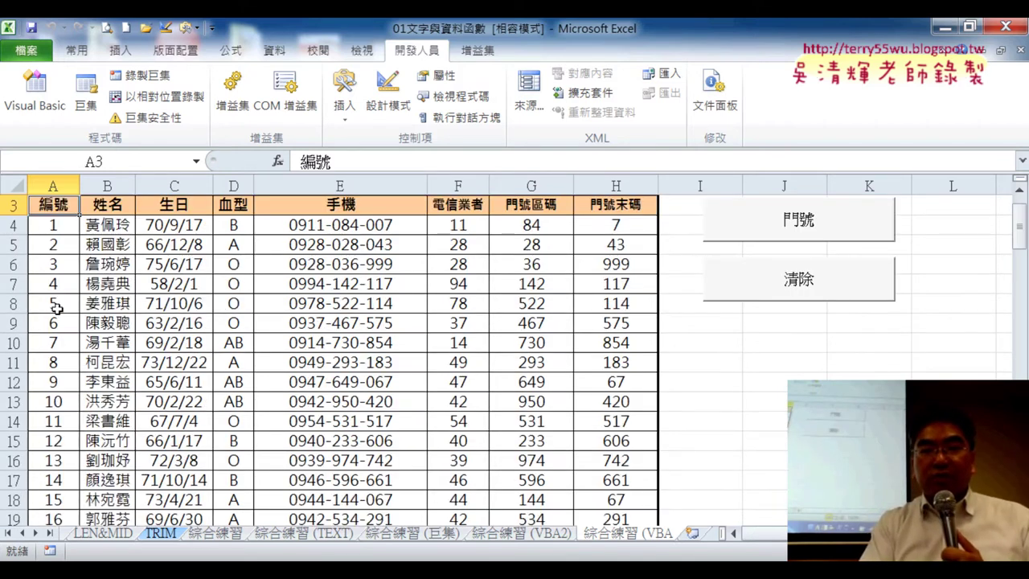
key(ctrl+Right)
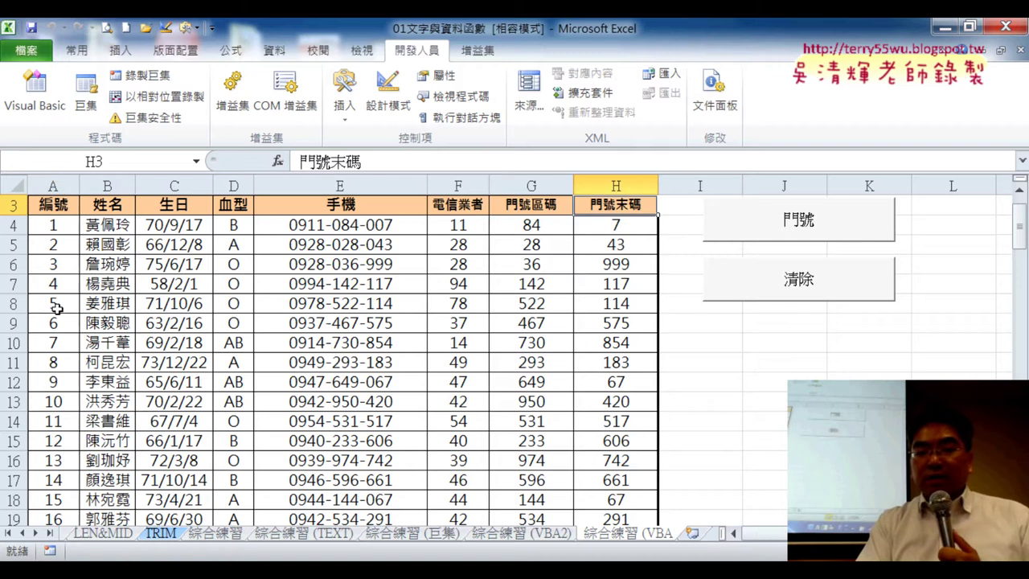
key(ctrl+Left)
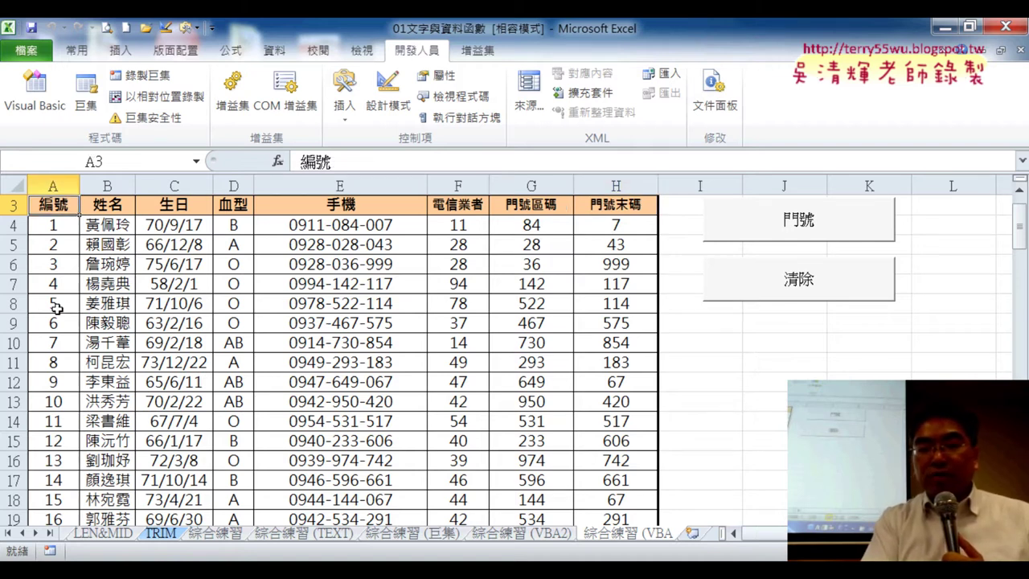
Select from A8 to the last data row, confirm it ends at A107, and reopen Visual Basic.
click(56, 308)
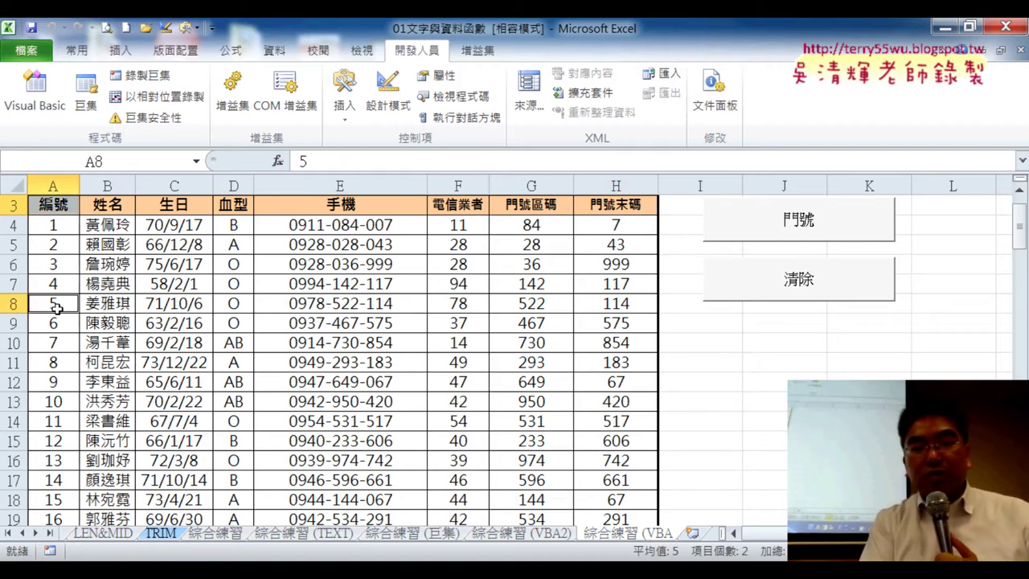
key(ctrl+shift+Down)
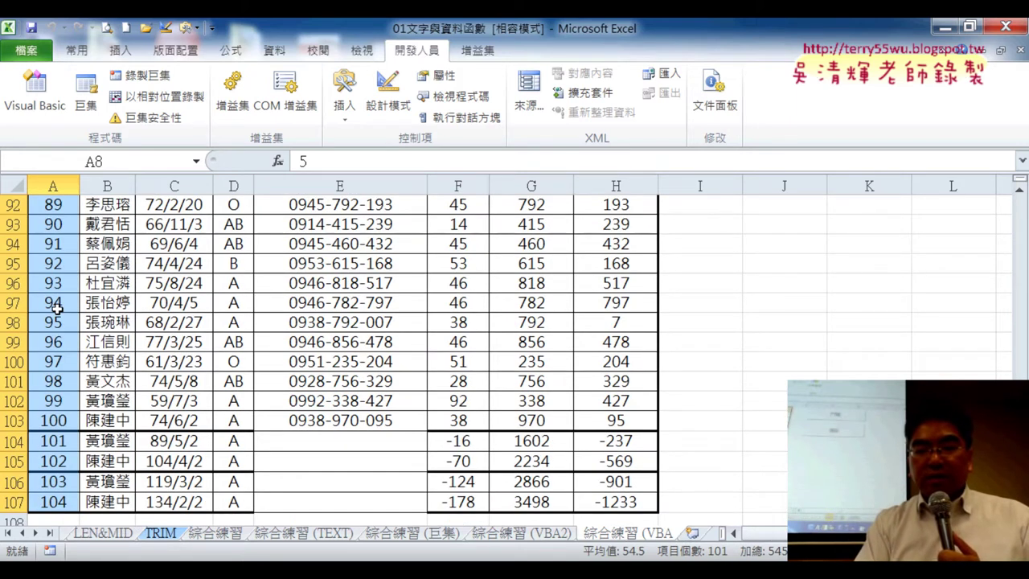
key(ctrl+Up)
click(56, 308)
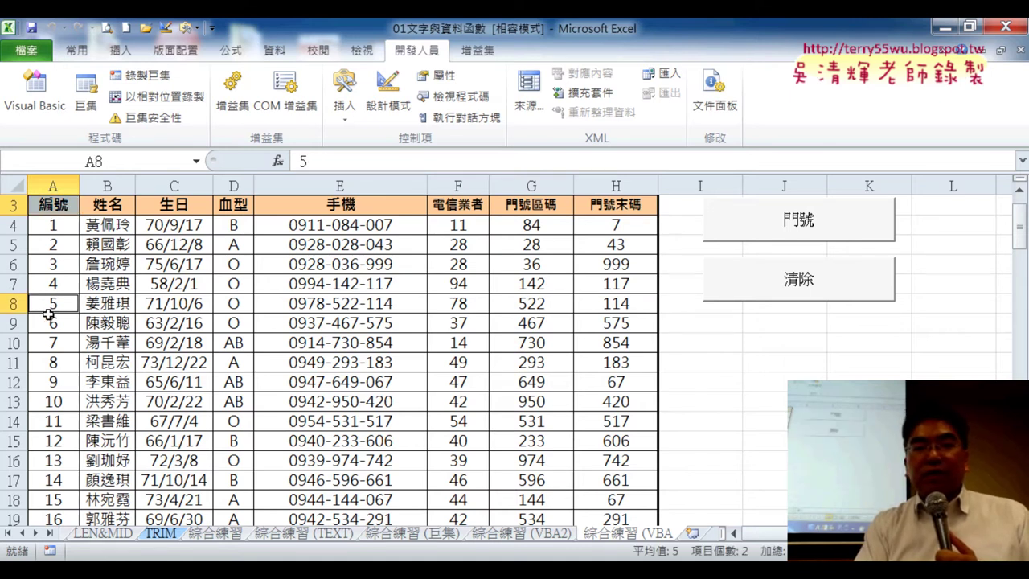
key(ctrl+Down)
key(ctrl+Up)
key(ctrl+Down)
key(ctrl+Up)
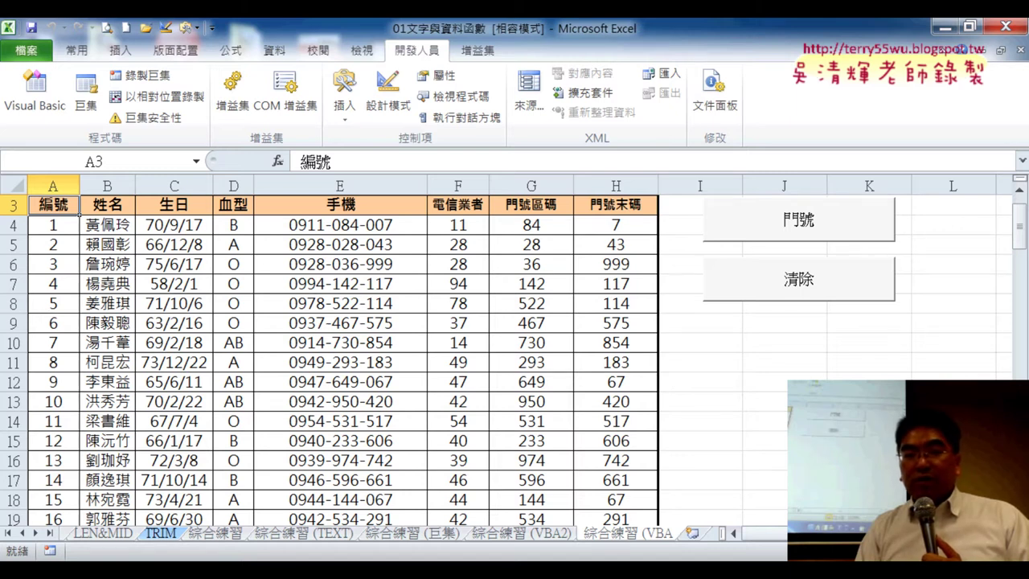
click(498, 474)
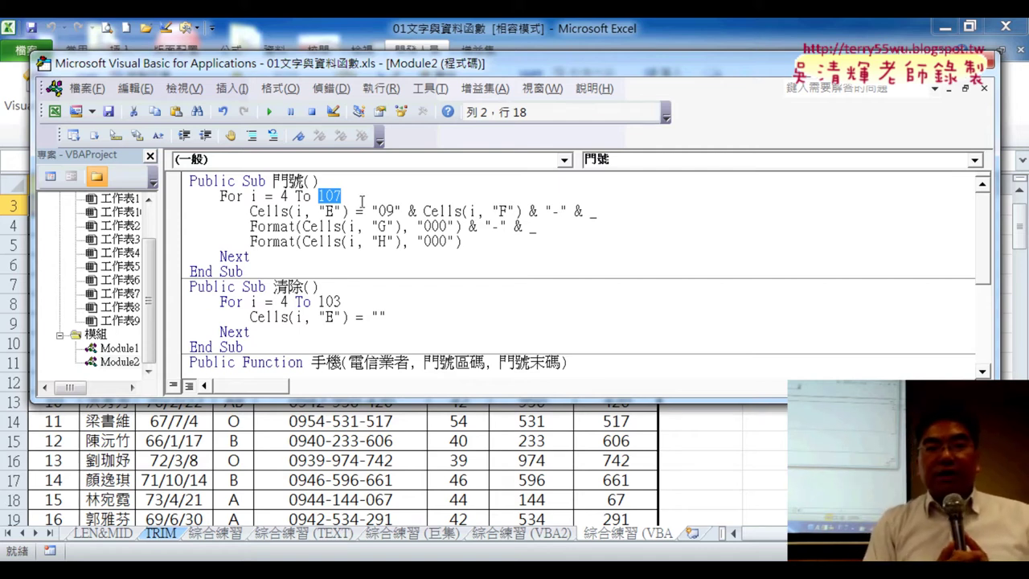
Replace the 門號 loop's end value 107 with range("A4").End, picked from IntelliSense.
key(BackSpace)
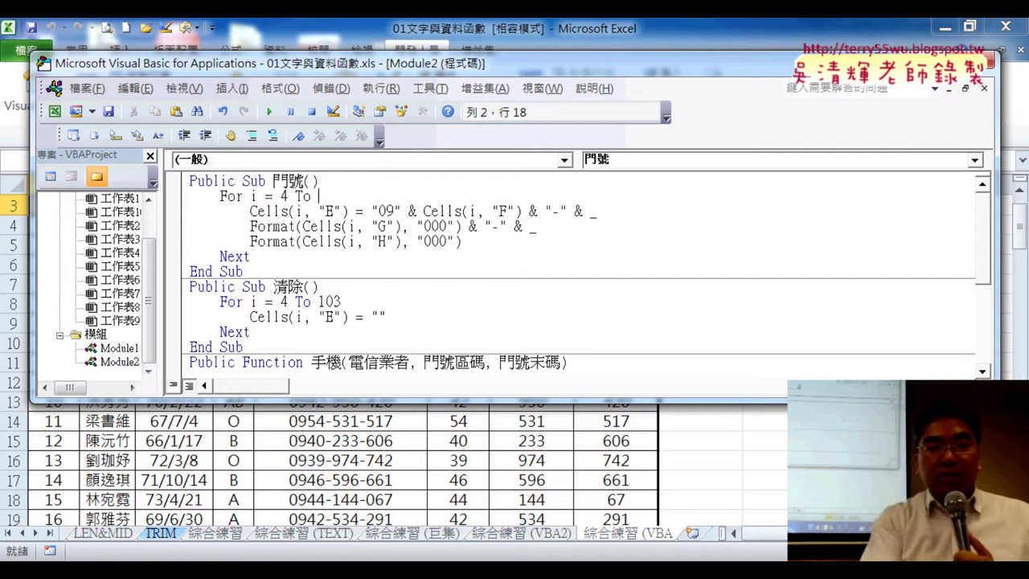
text(ra)
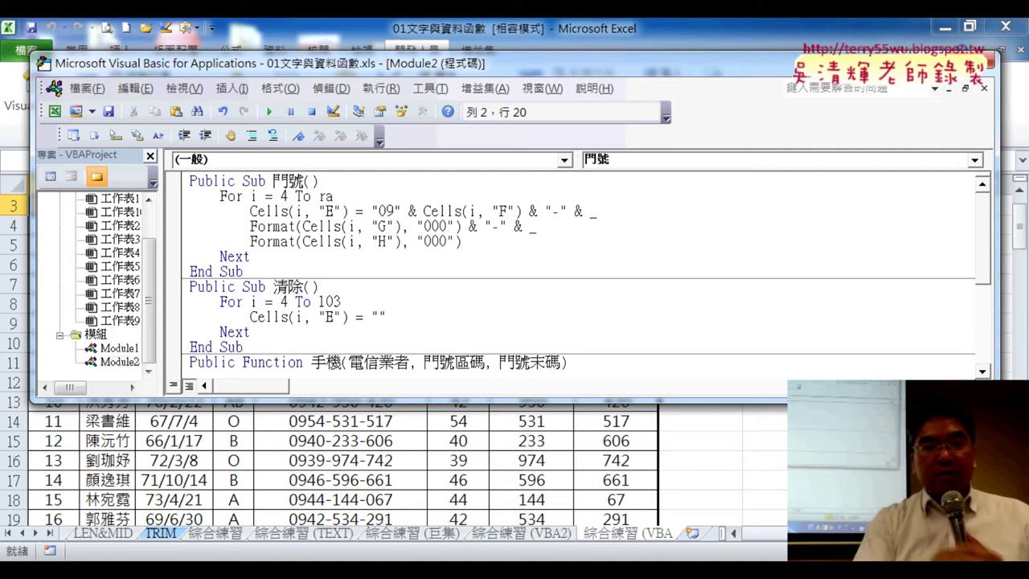
text(nge)
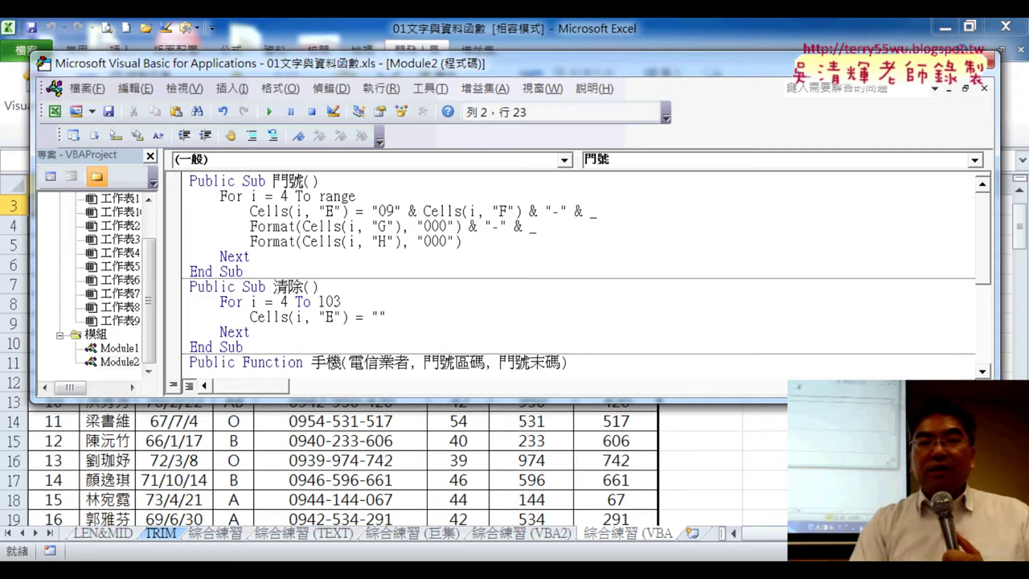
text(("A4)
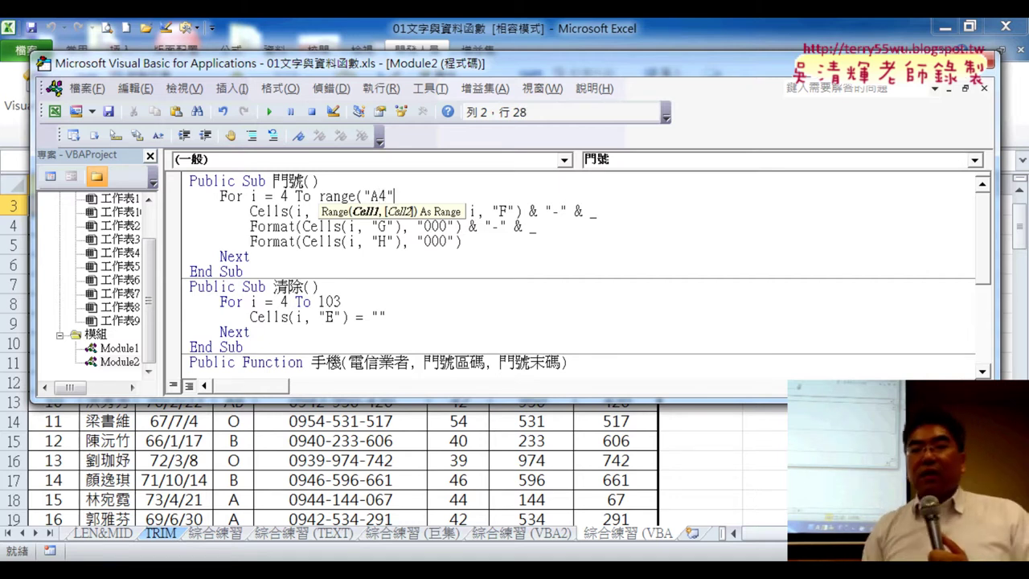
text())
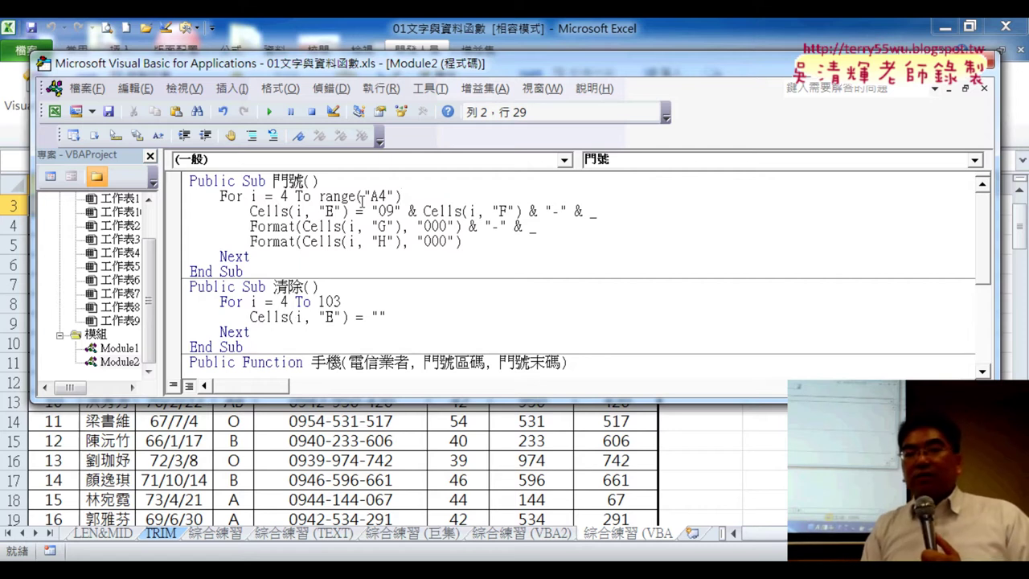
text(.)
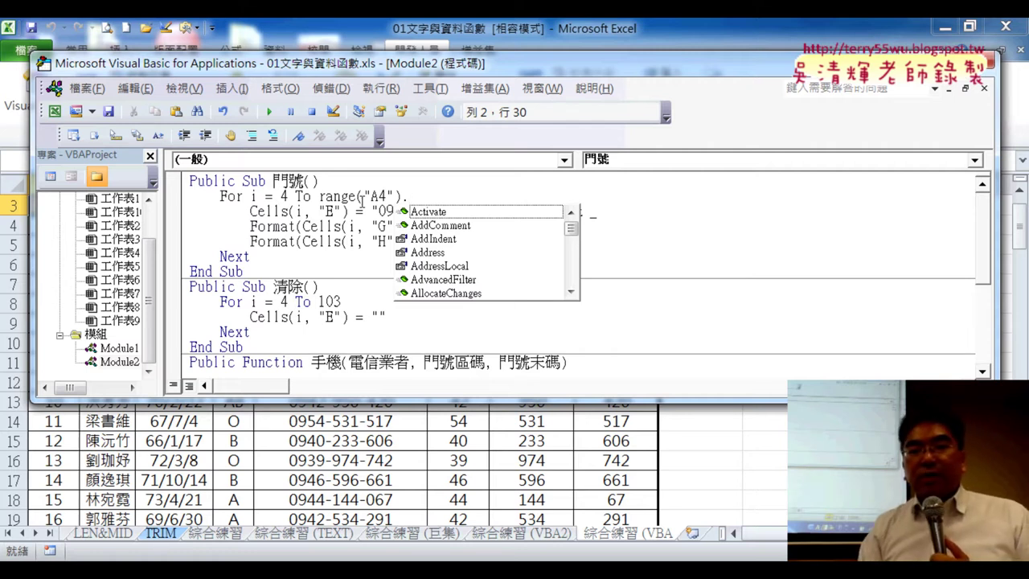
text(E)
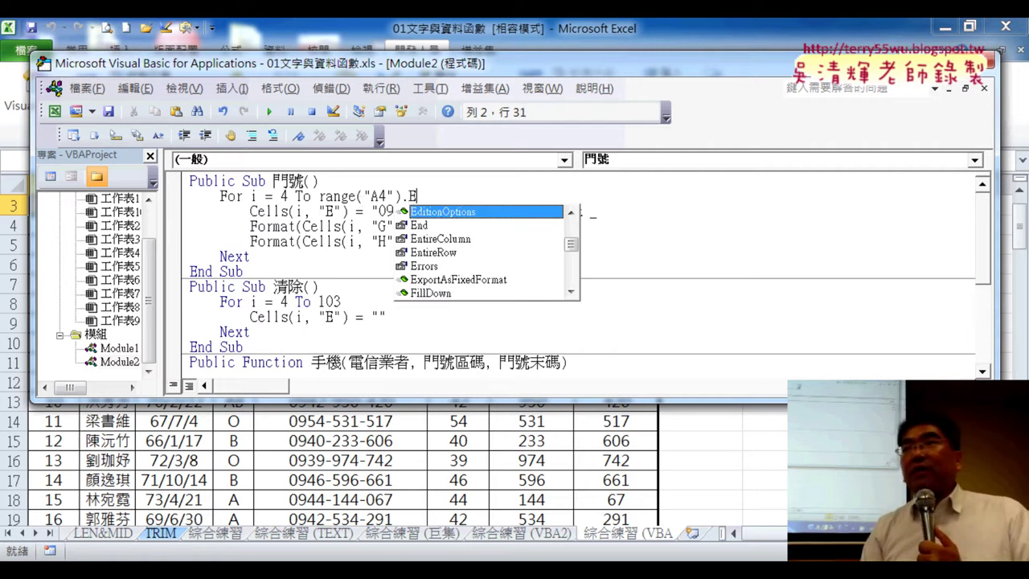
click(419, 226)
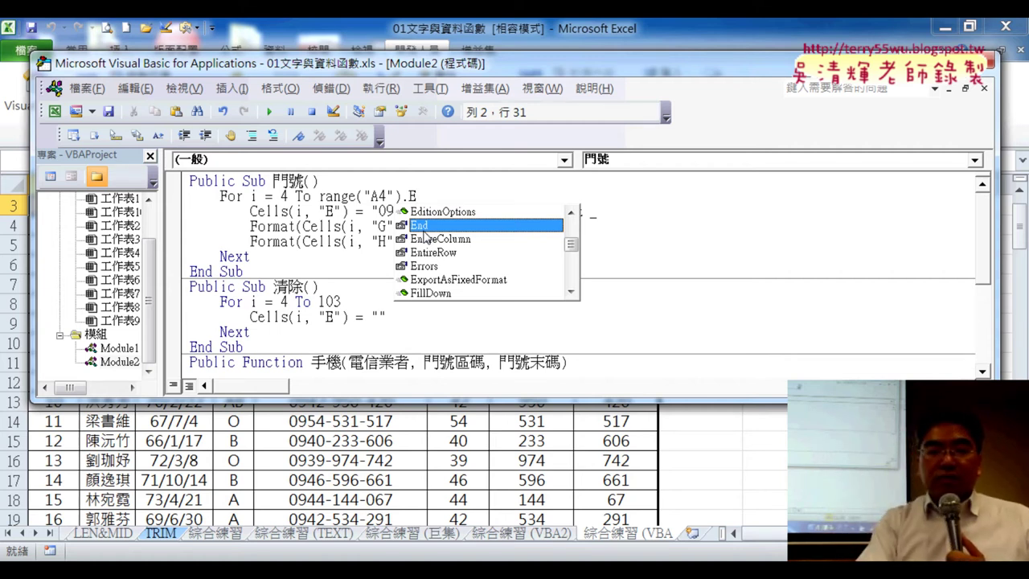
double_click(428, 225)
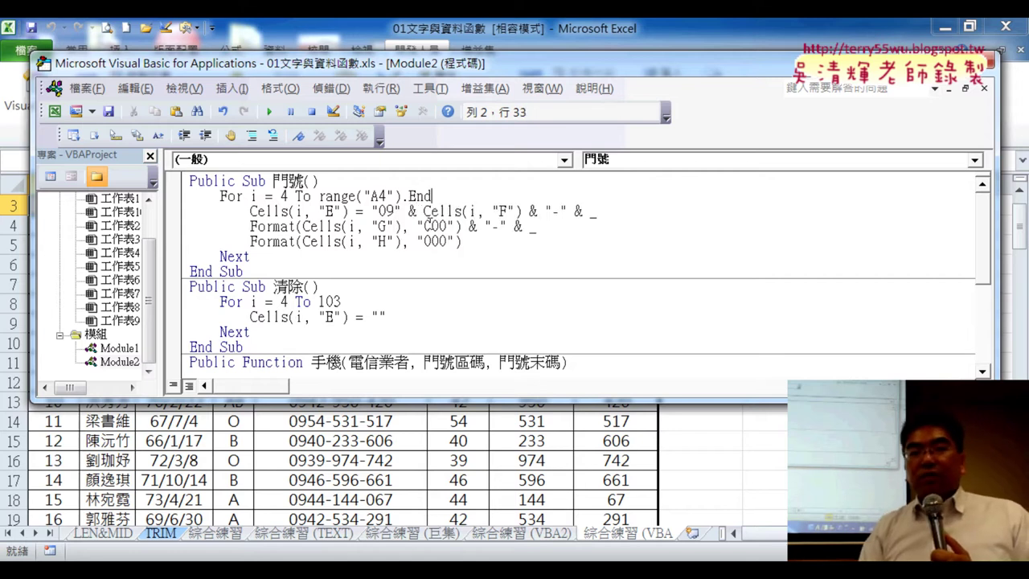
Complete the 門號 loop bound as range("A4").End(xlDown), choosing xlDown from the suggestion list.
text(()
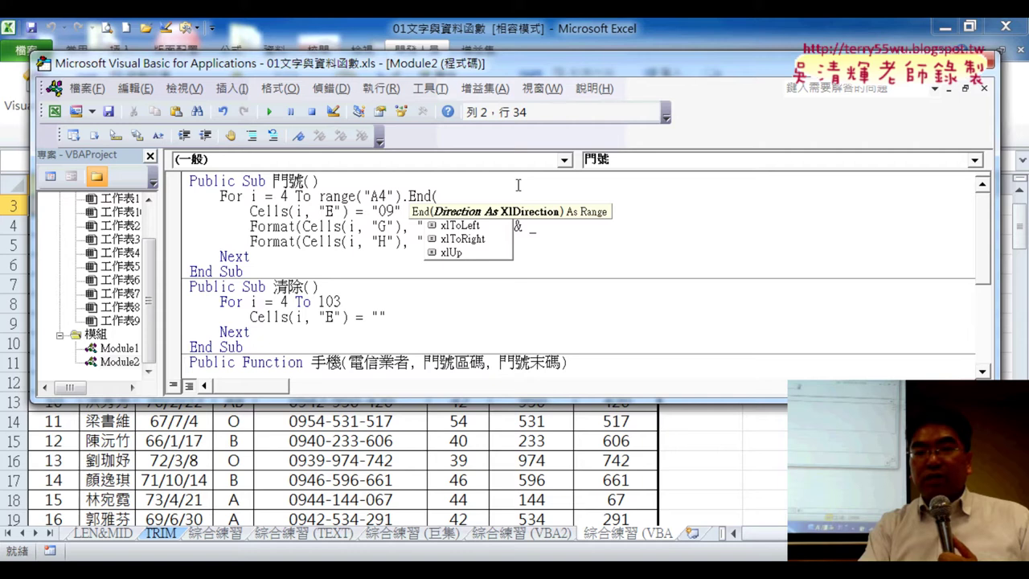
key(Down)
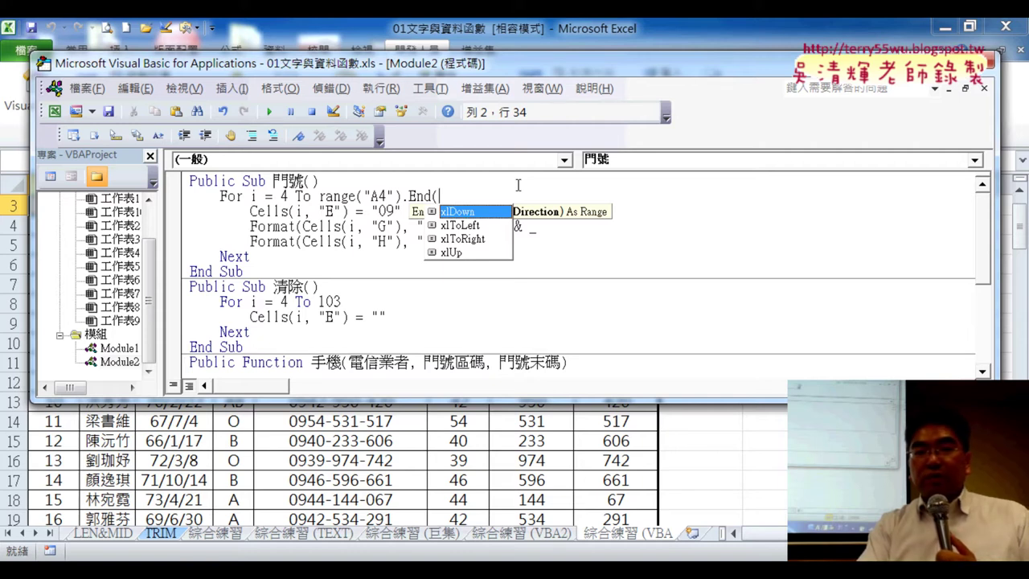
key(Down)
key(Down)
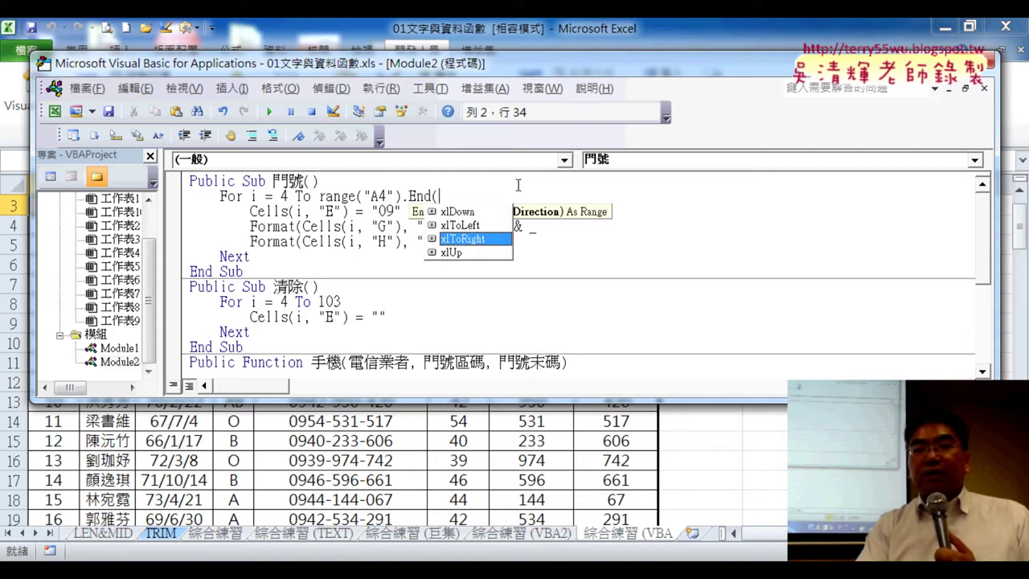
key(Up)
key(Down)
key(Down)
key(Up)
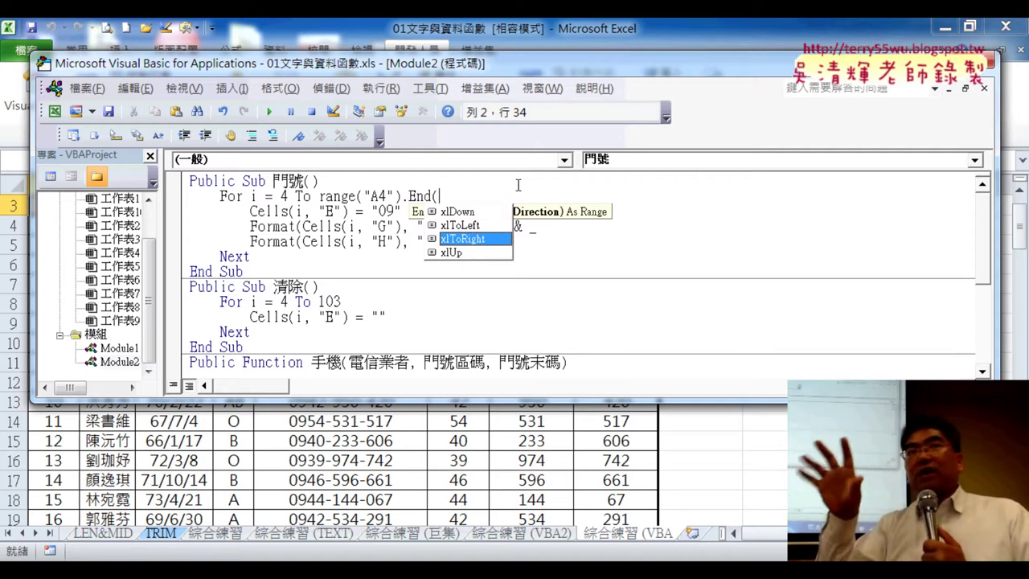
key(Up)
key(Up)
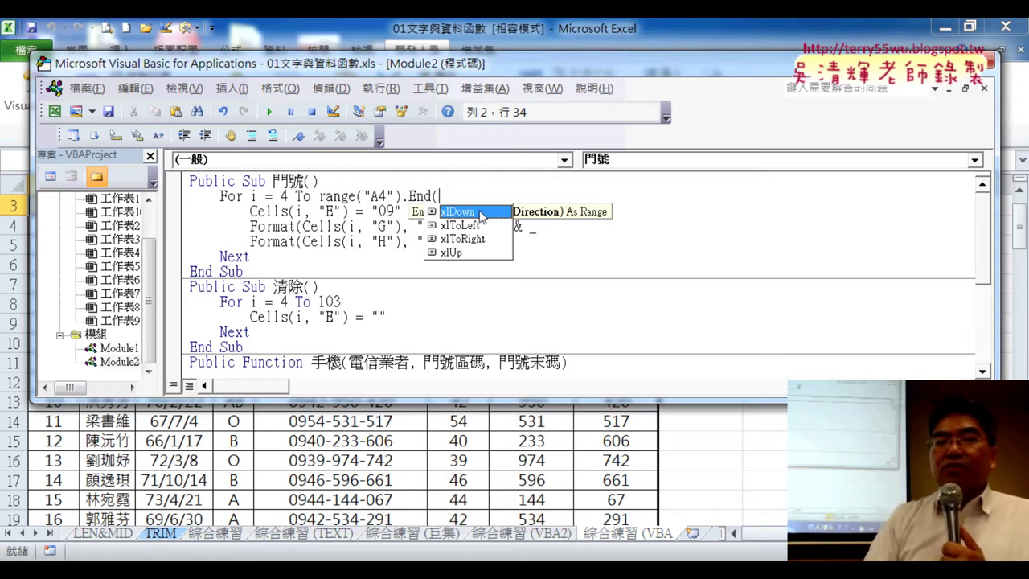
double_click(477, 212)
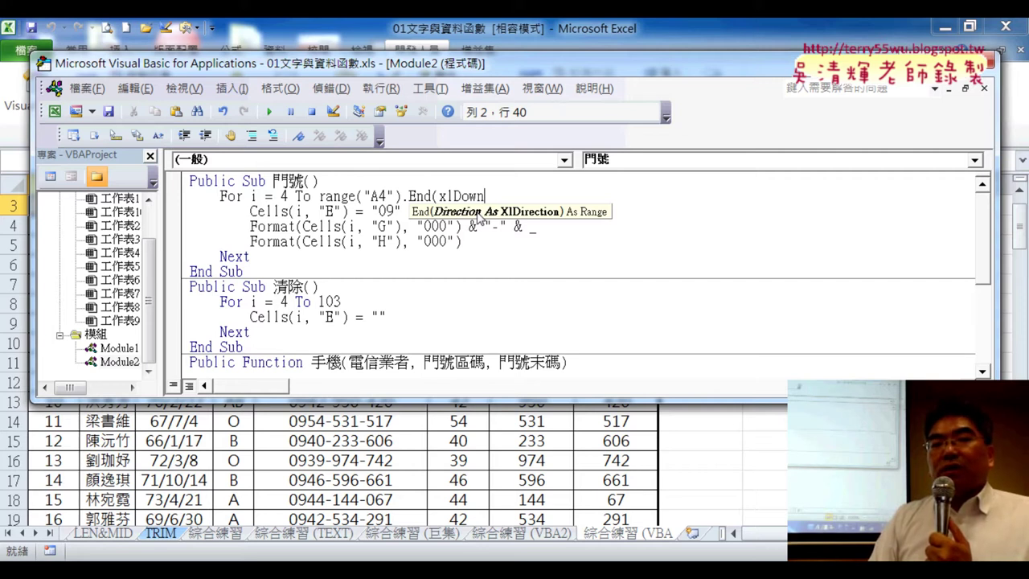
text())
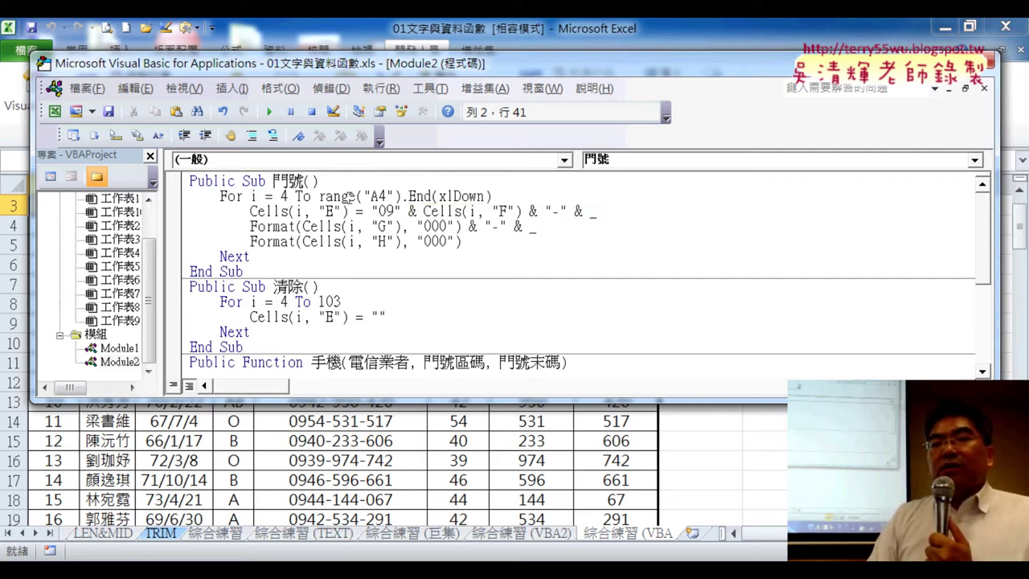
drag(320, 196, 508, 195)
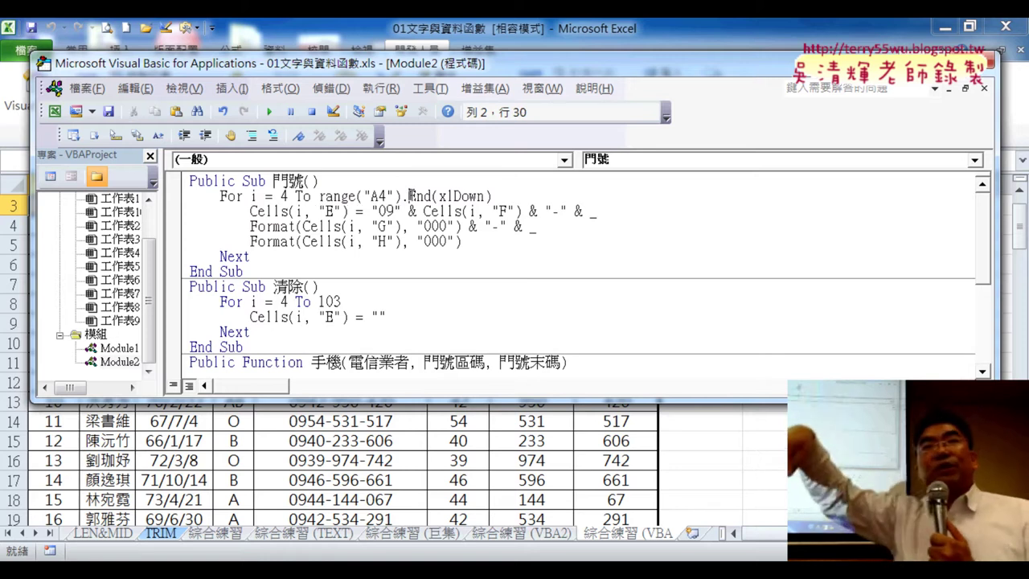
click(508, 195)
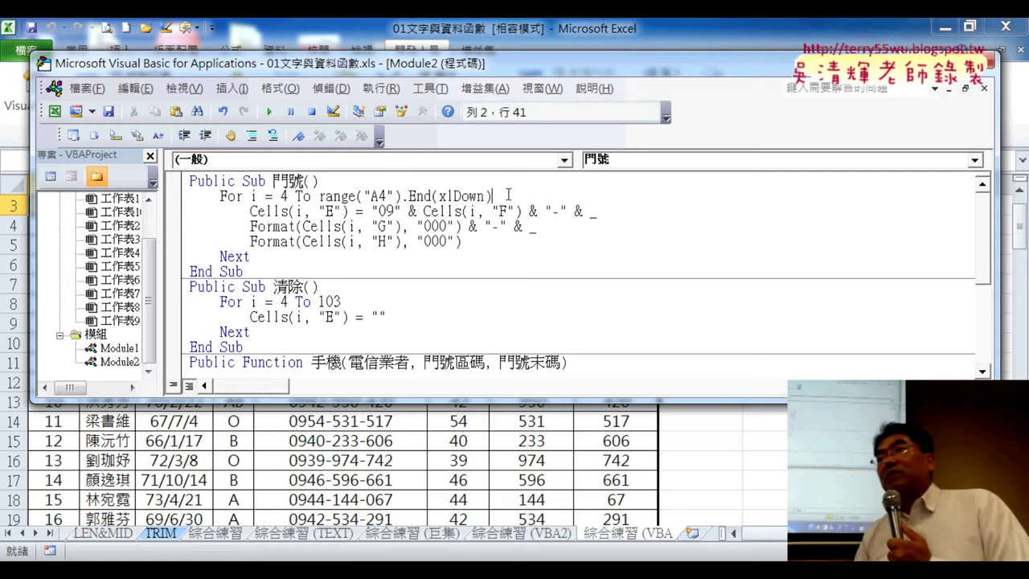
Append .Row so the 門號 loop reads For i = 4 To Range("A4").End(xlDown).Row.
text(.)
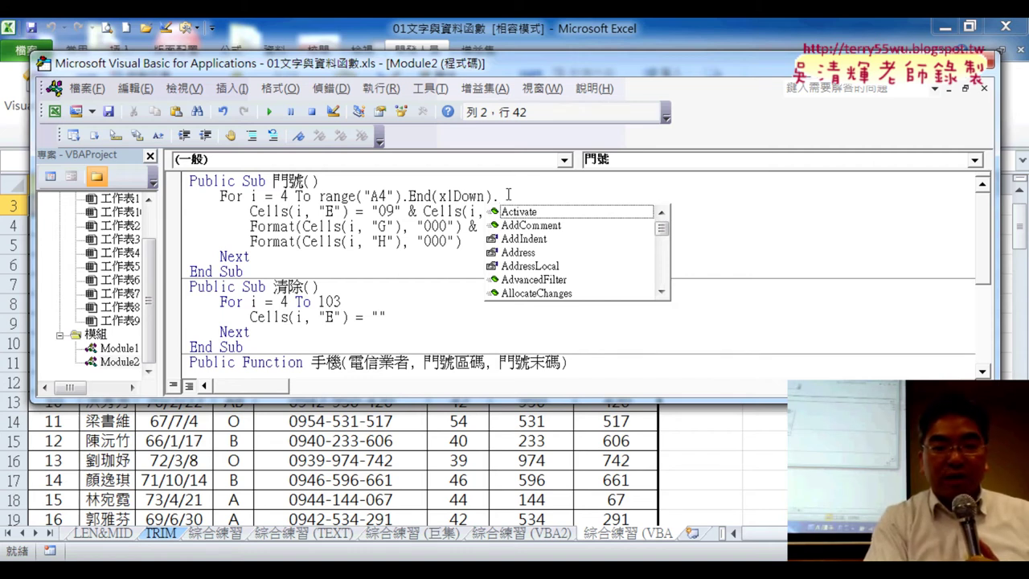
text(r)
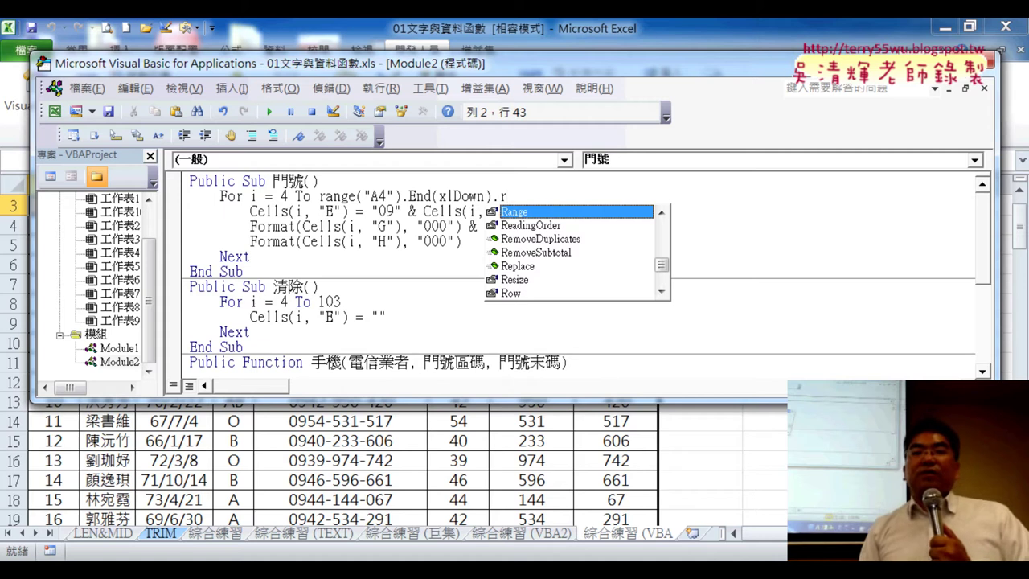
text(ow)
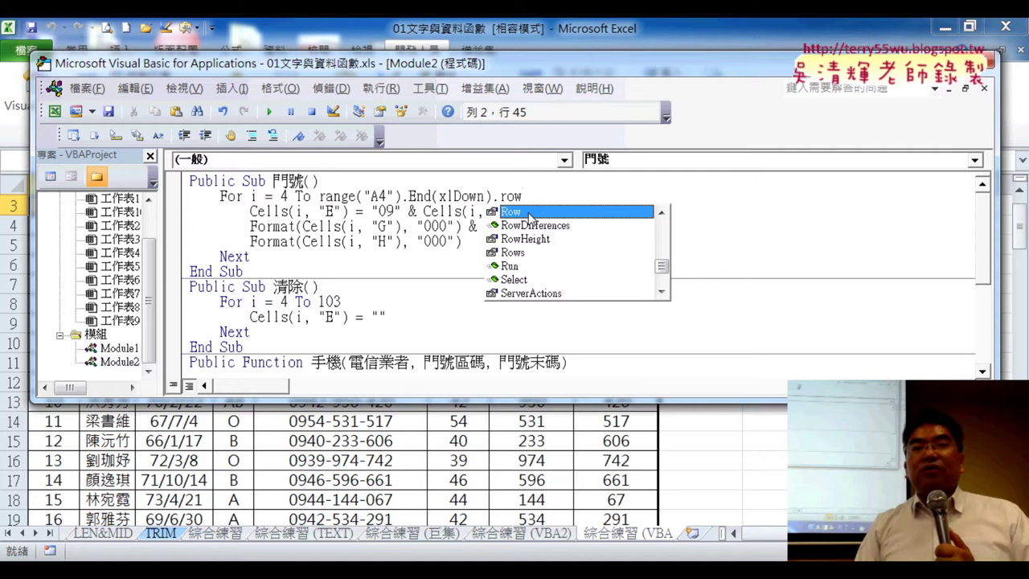
double_click(532, 211)
mouse_move(499, 197)
mouse_down()
mouse_move(531, 196)
mouse_move(321, 206)
mouse_up()
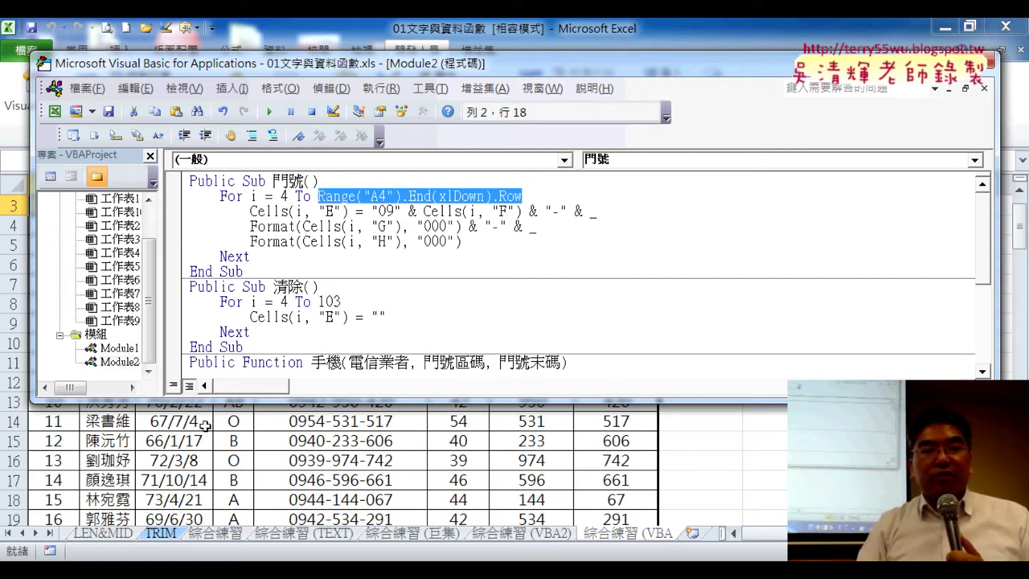
mouse_move(40, 526)
mouse_down()
mouse_move(402, 112)
mouse_move(428, 189)
mouse_move(448, 168)
mouse_up()
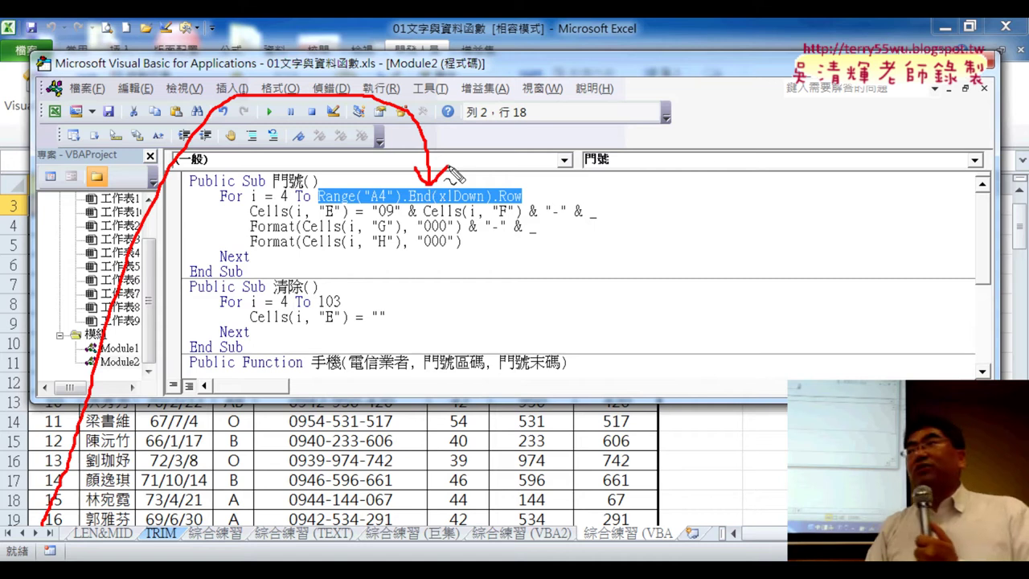
drag(322, 207, 526, 207)
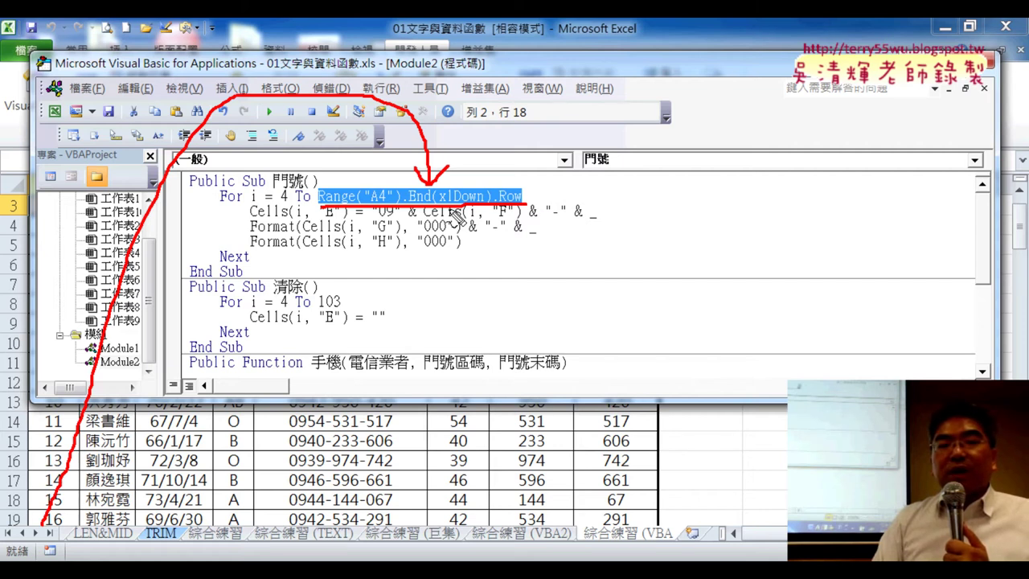
key(Escape)
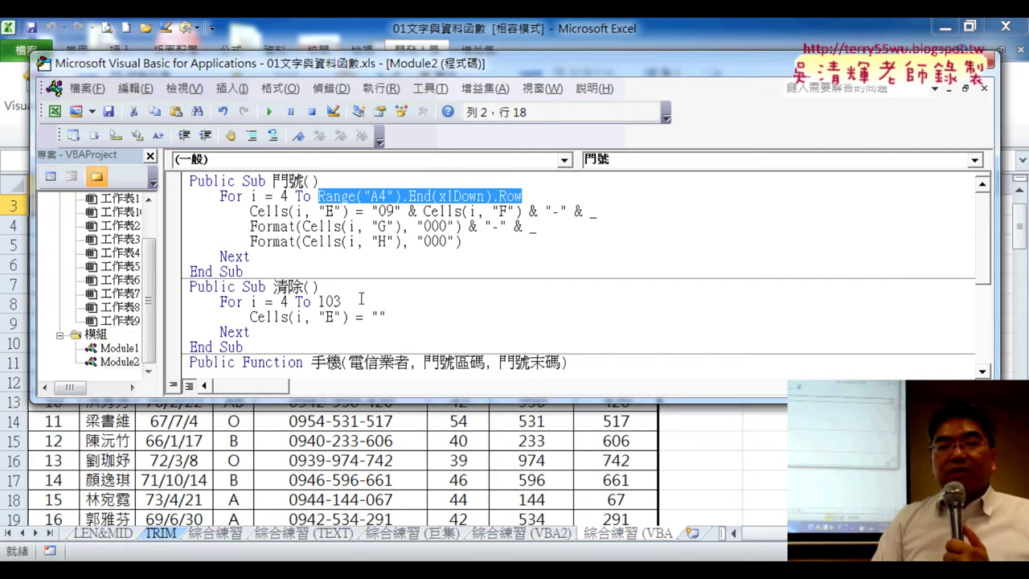
Paste the copied loop-limit expression over 103 in the 清除 macro, then return to the worksheet.
right_click(501, 196)
click(555, 229)
drag(343, 302, 325, 302)
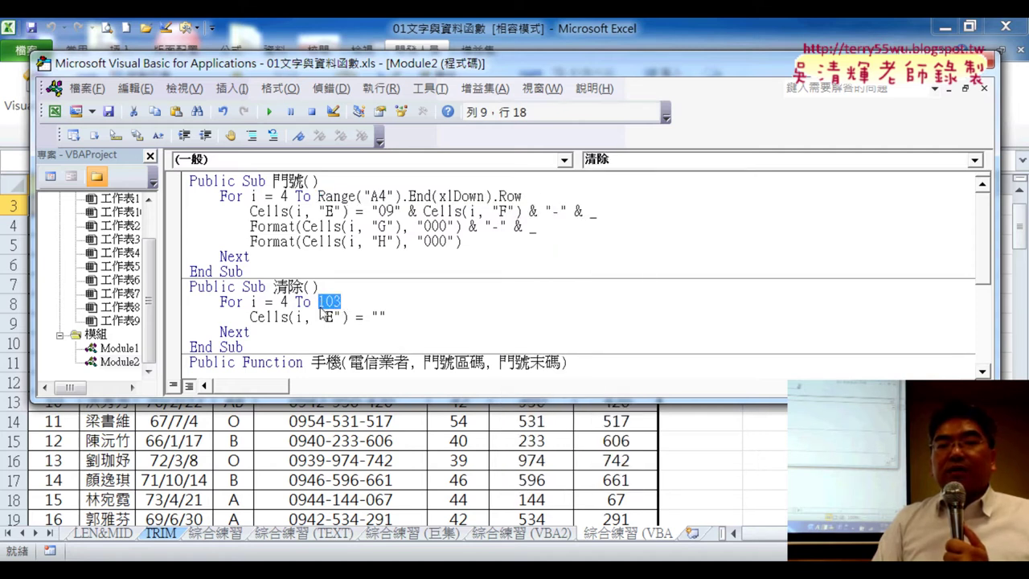
right_click(325, 312)
click(368, 315)
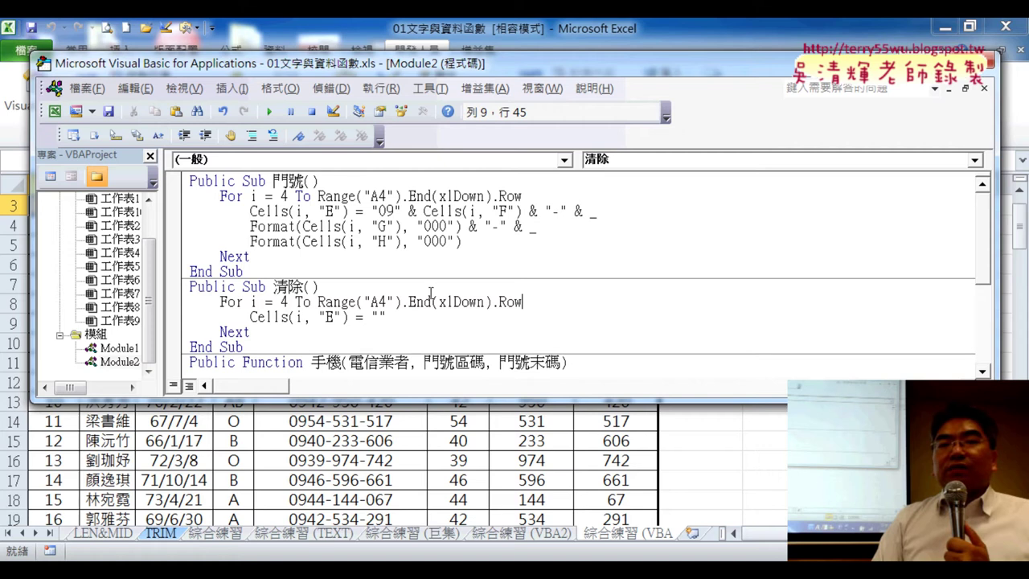
click(411, 319)
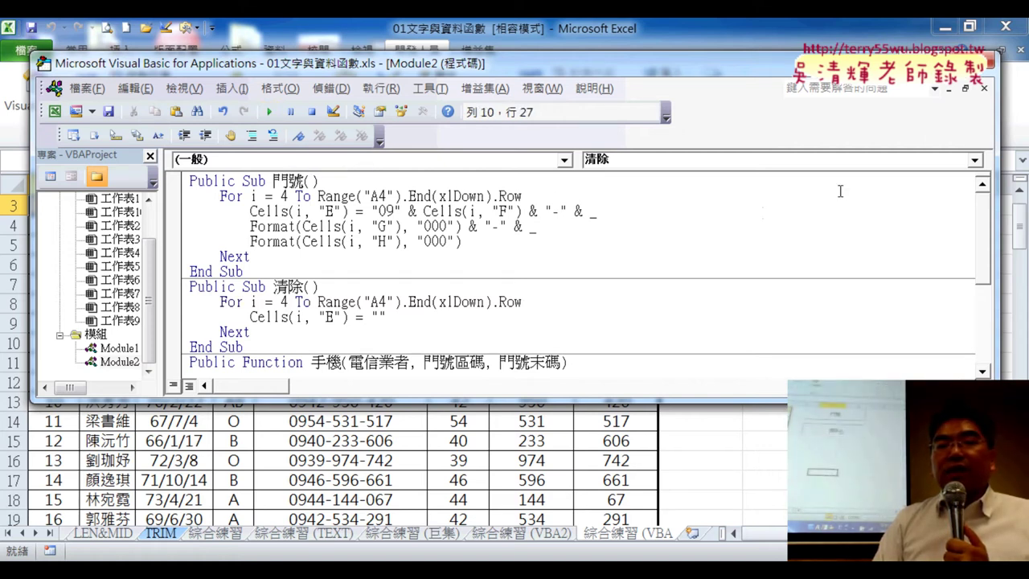
key(alt+F11)
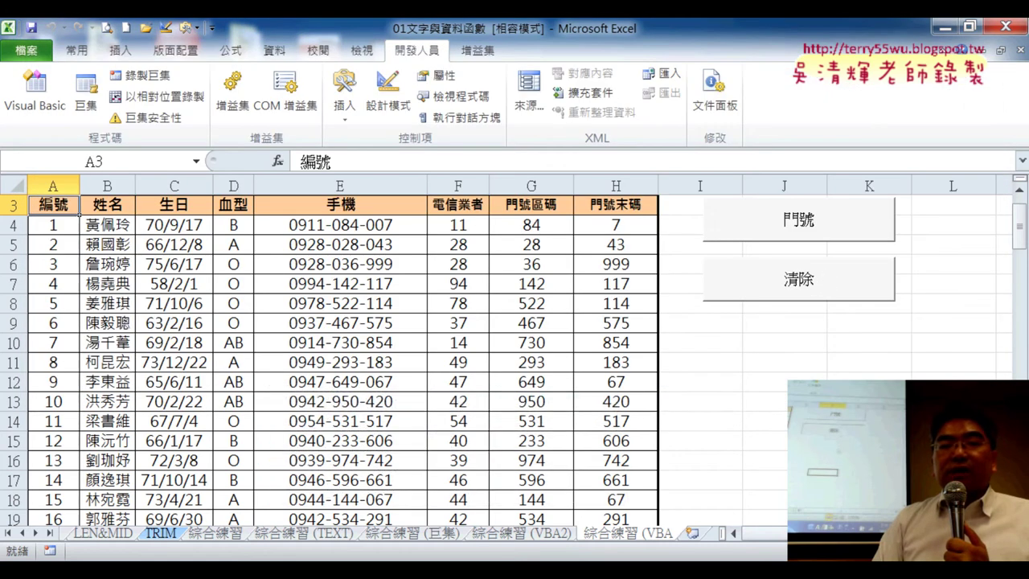
Clear column E with 清除, regenerate it with 門號, and verify E104 is now filled.
click(784, 421)
click(822, 282)
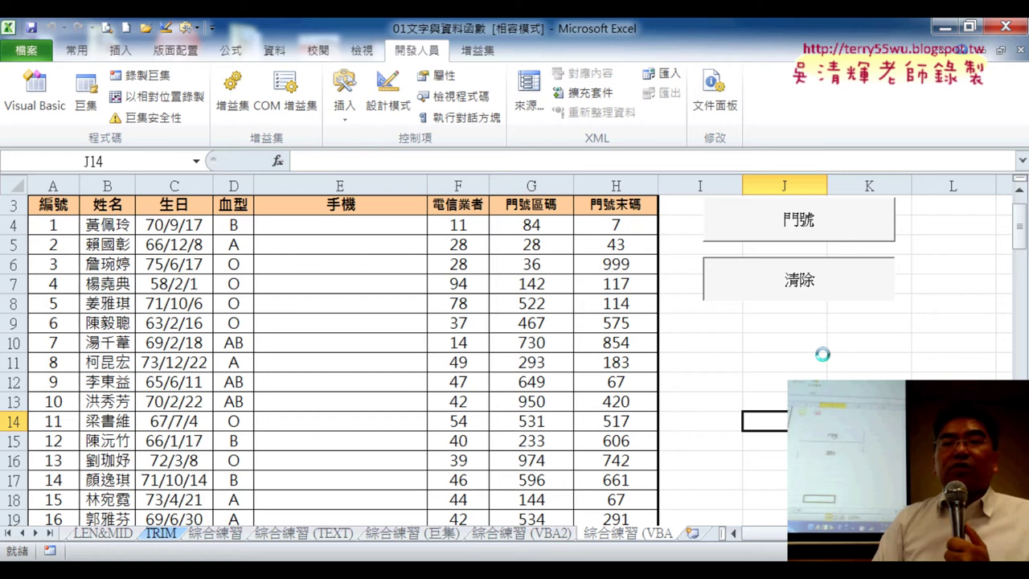
scroll(773, 225, down, 1)
scroll(774, 306, up, 2)
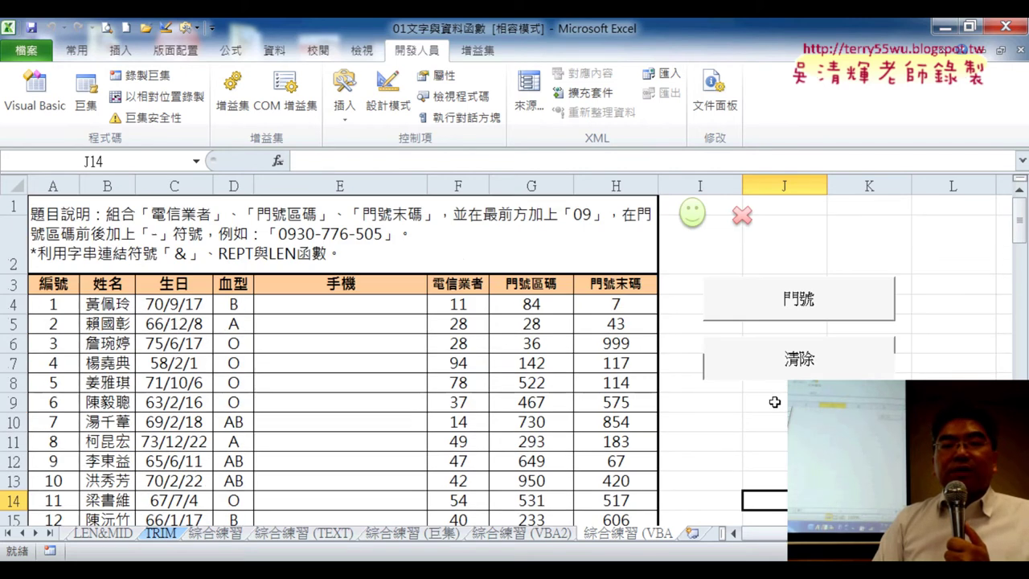
click(798, 299)
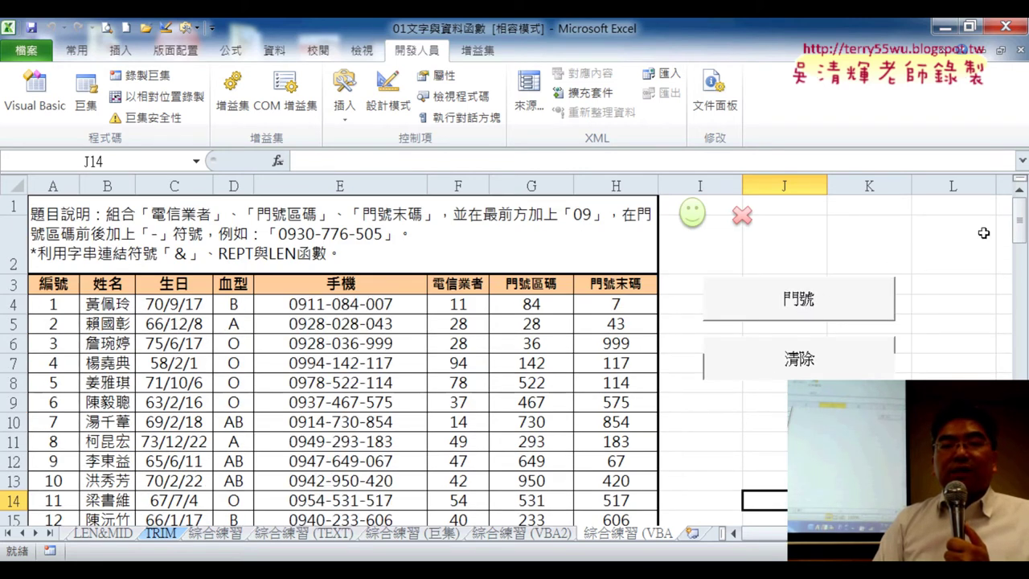
drag(1018, 219, 1019, 494)
click(348, 423)
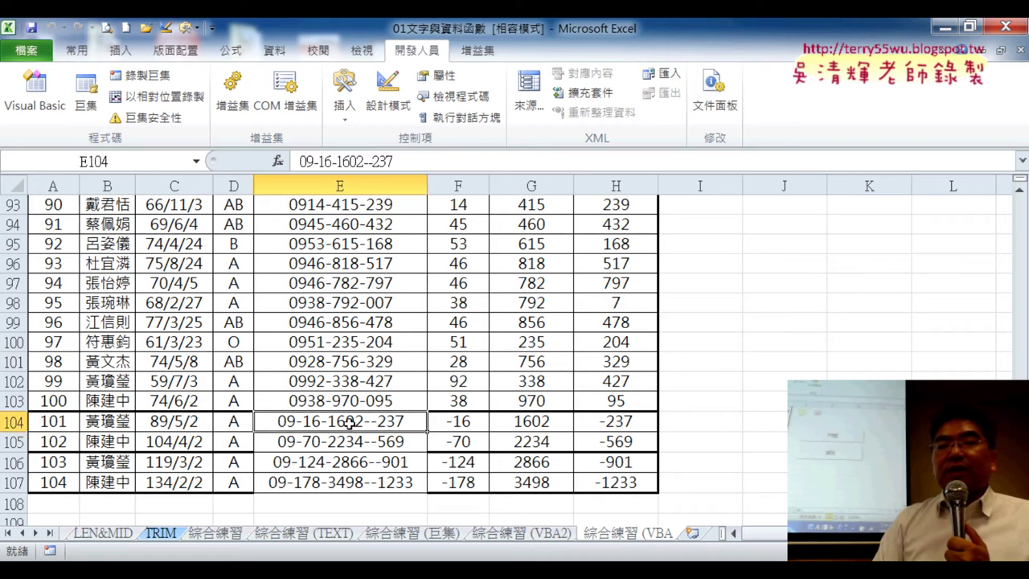
Clear all phone numbers in column E, including E104:E107, with the 清除 button.
drag(348, 424, 347, 481)
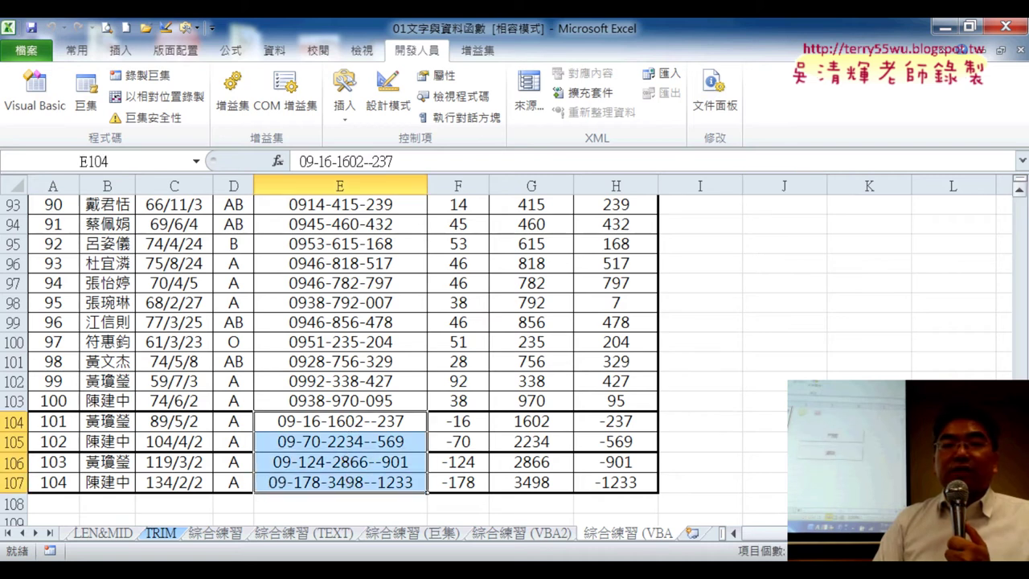
drag(1019, 493, 1019, 211)
click(1019, 190)
click(799, 359)
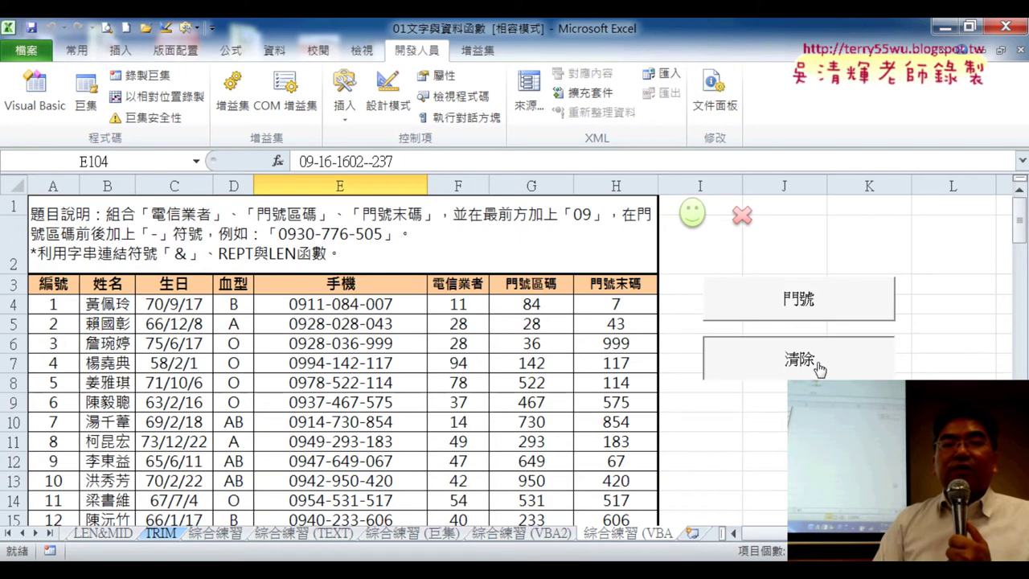
drag(1018, 215, 1013, 364)
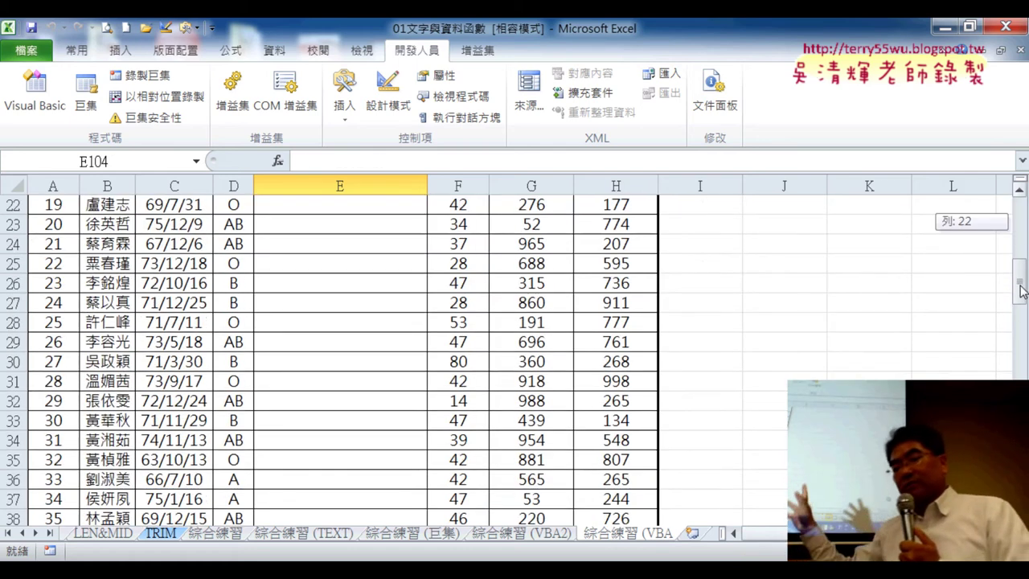
drag(1013, 363, 1017, 494)
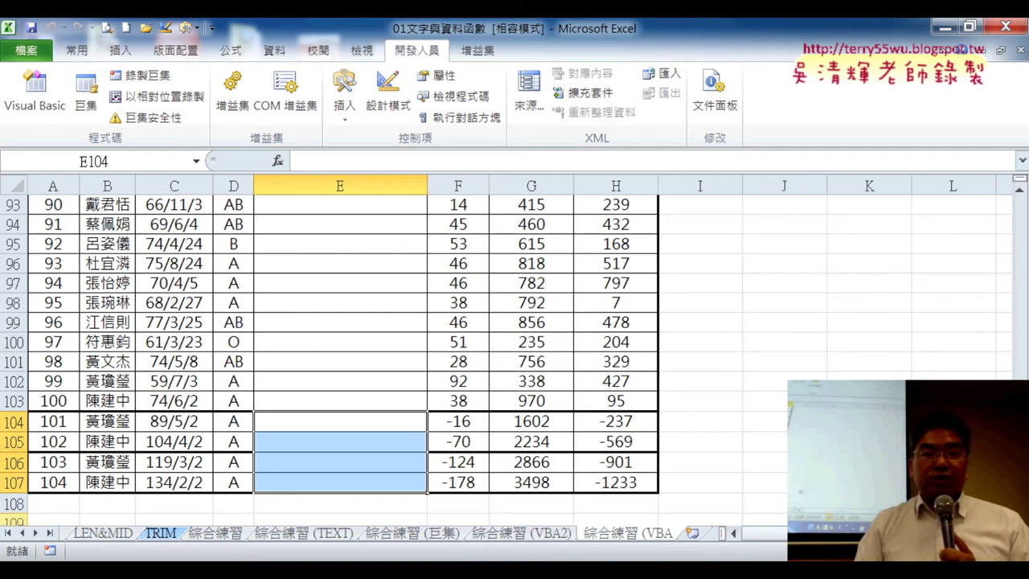
Fill the last two rows A106:H107 down to row 109, adding records 105 and 106.
drag(63, 464, 633, 488)
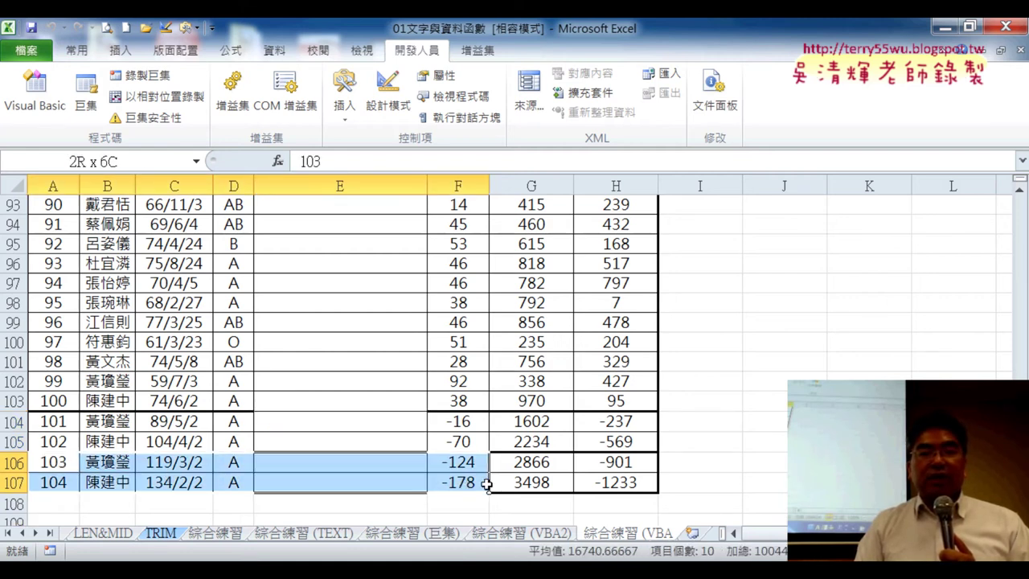
scroll(723, 486, down, 2)
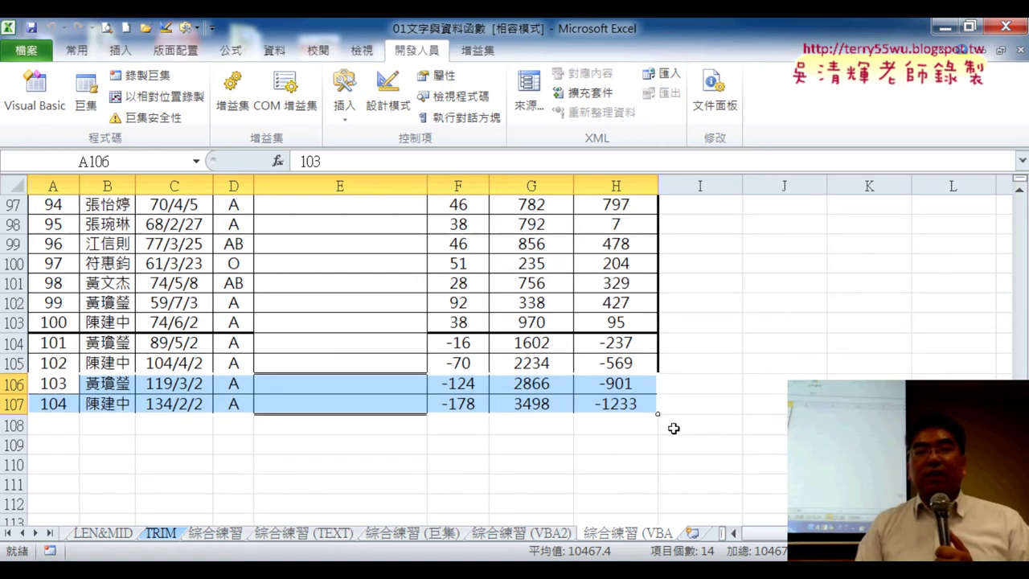
mouse_move(658, 416)
mouse_down()
mouse_move(647, 459)
mouse_move(601, 457)
mouse_up()
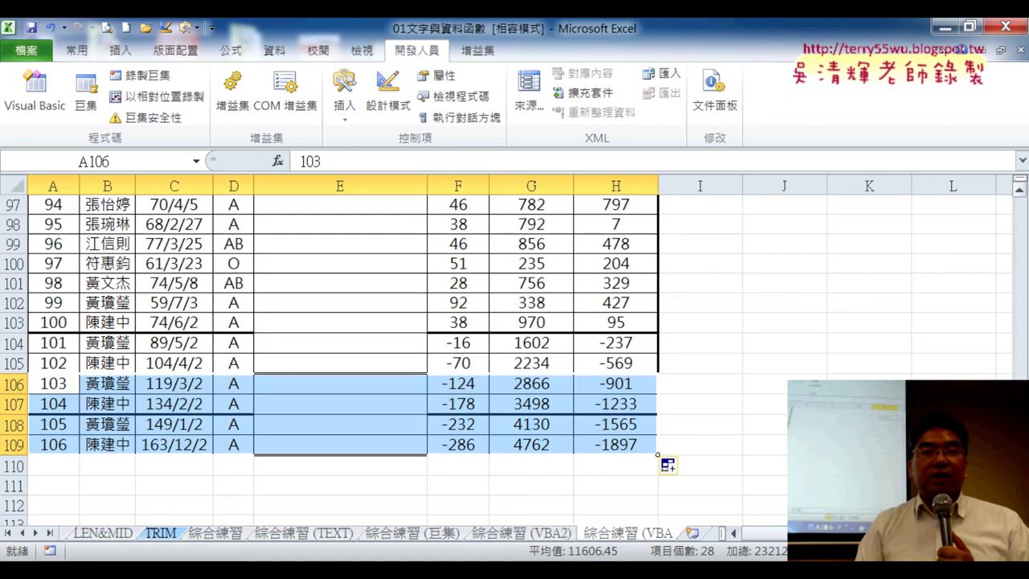
scroll(804, 322, up, 20)
click(957, 250)
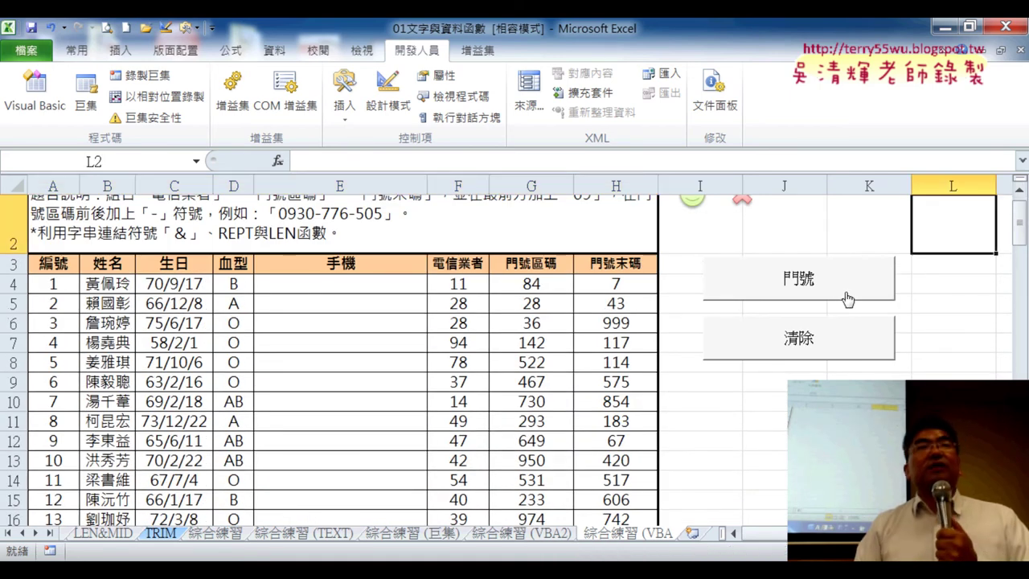
click(838, 287)
drag(1016, 229, 1017, 338)
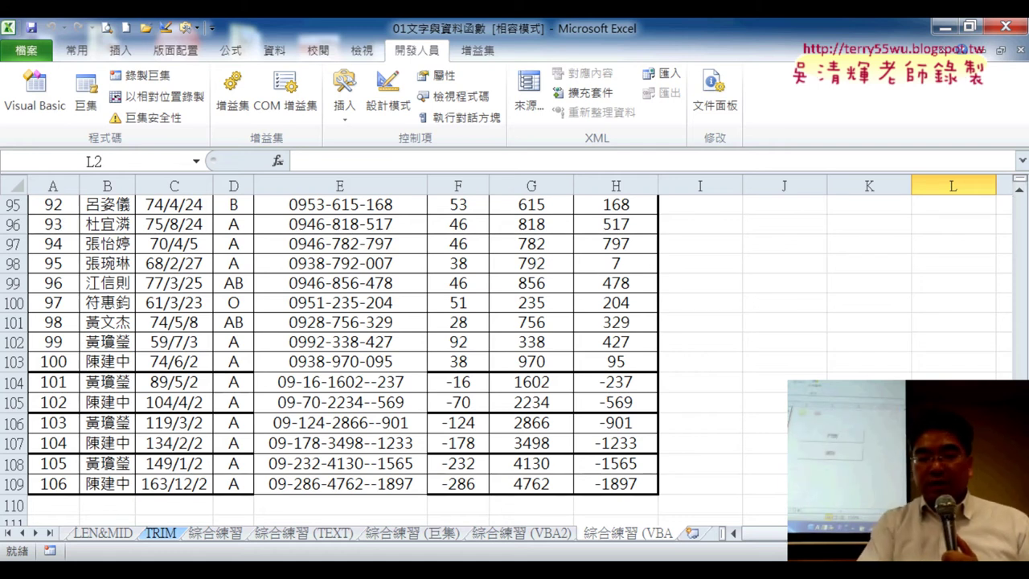
drag(1018, 338, 1021, 205)
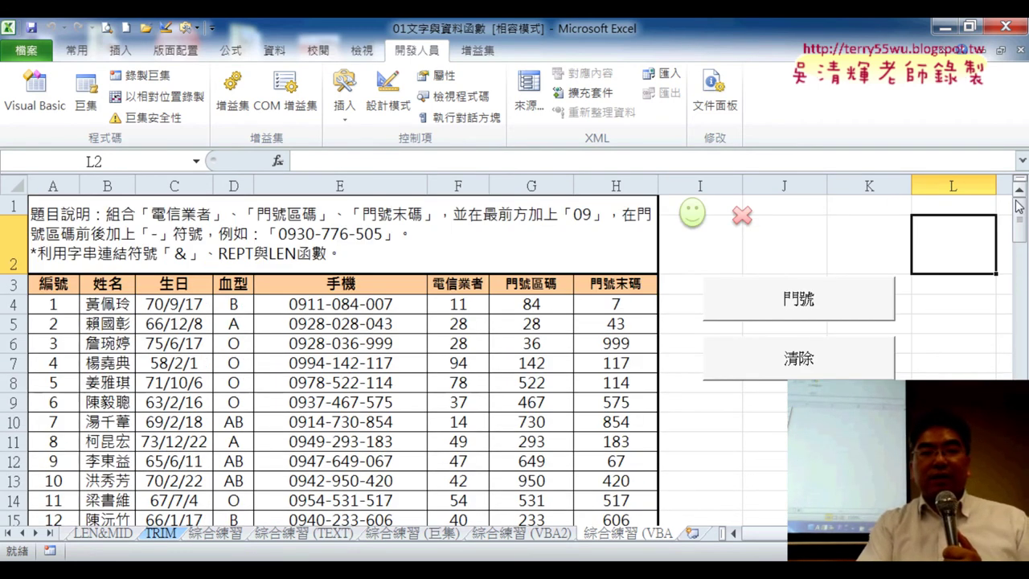
click(56, 310)
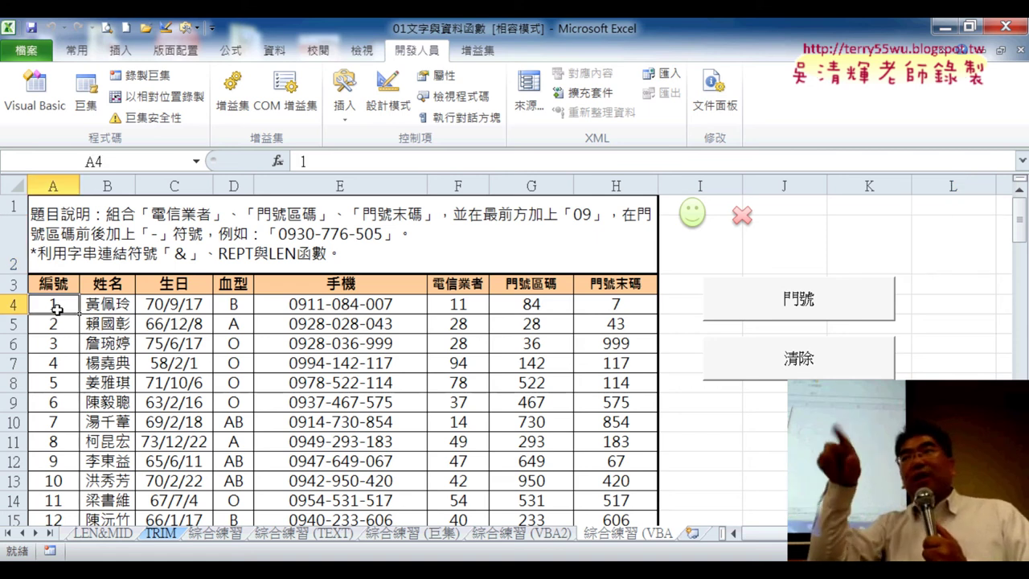
key(ctrl+Down)
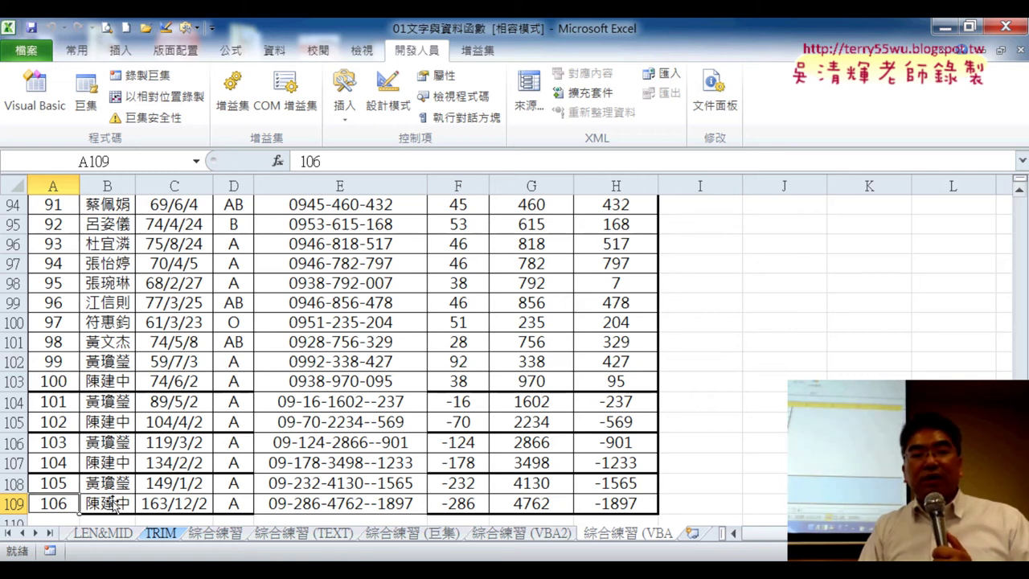
Delete rows 106 to 109 from the table.
drag(17, 506, 16, 443)
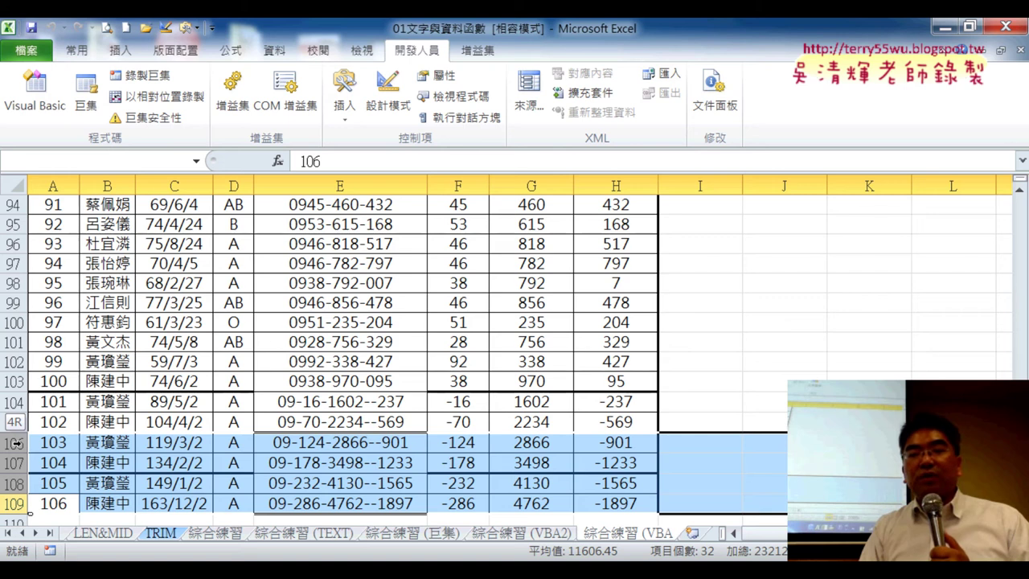
right_click(148, 445)
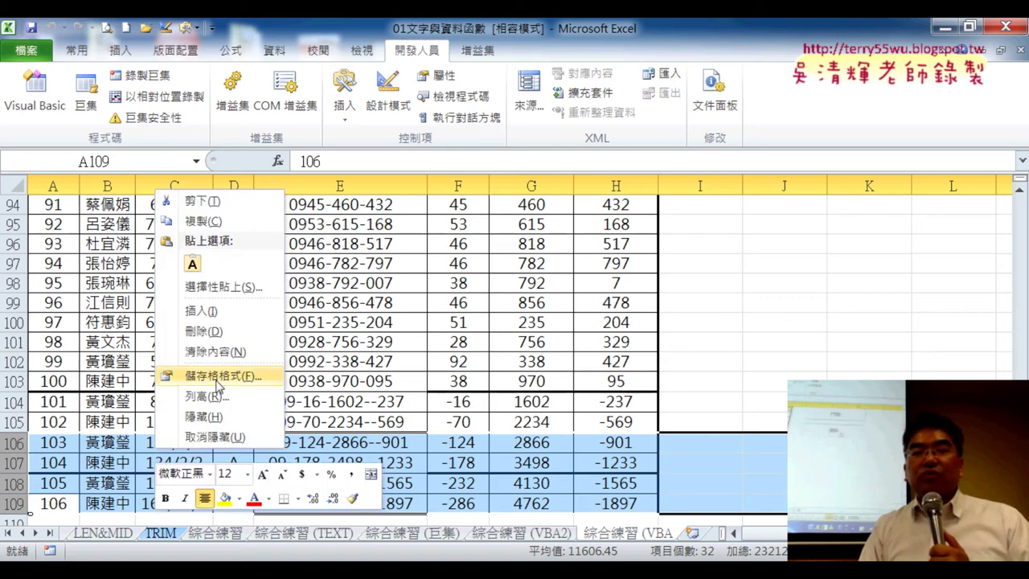
click(228, 335)
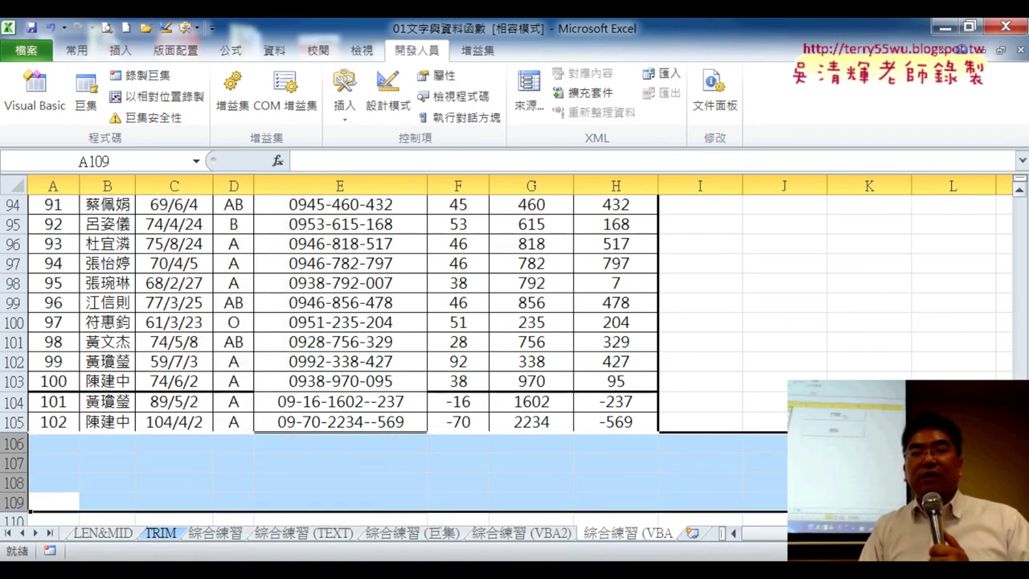
scroll(337, 354, up, 20)
Clear and regenerate column E phone numbers, confirming the table ends with record 102 in A105.
click(888, 278)
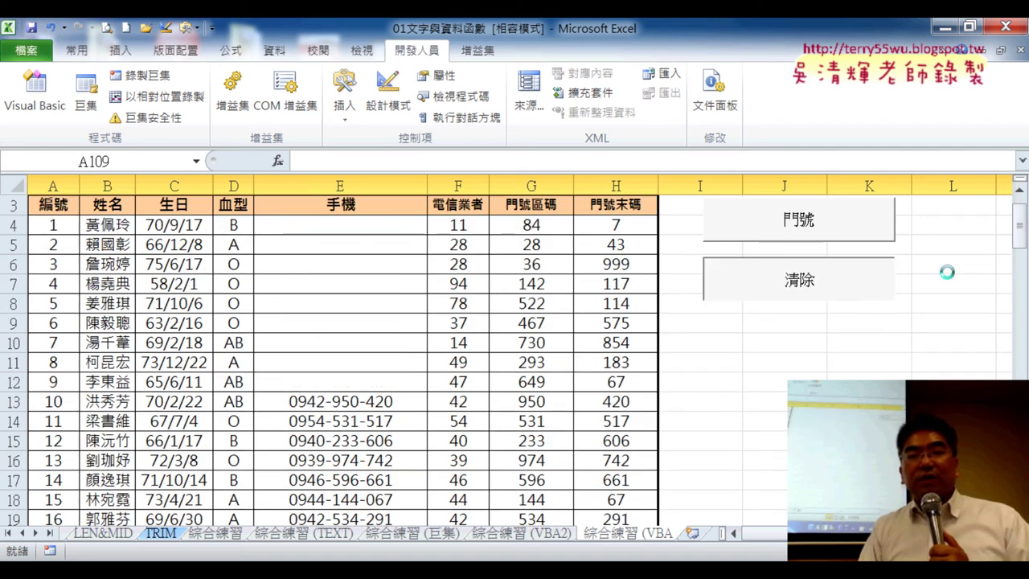
click(826, 227)
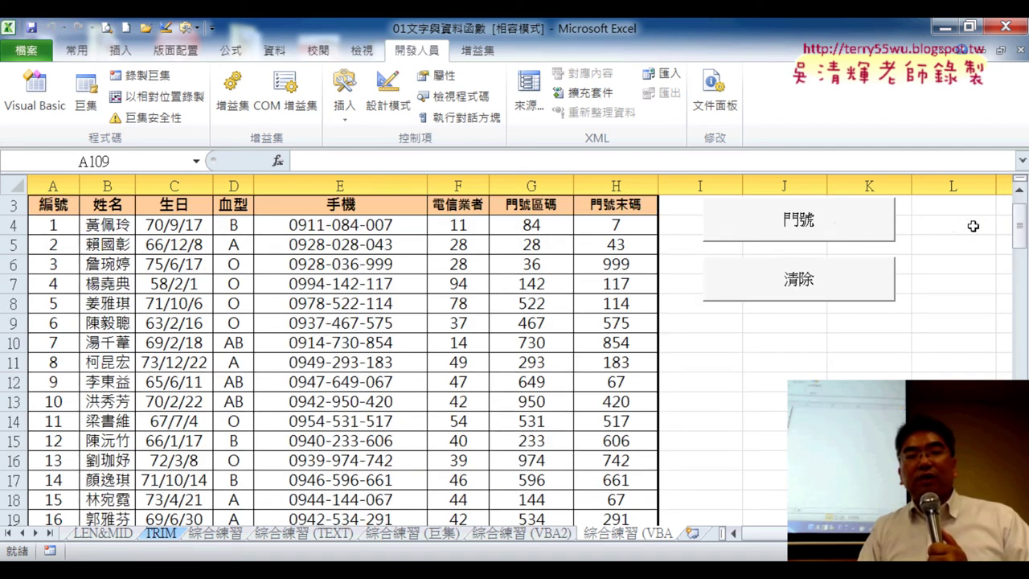
drag(1018, 218, 1018, 257)
click(338, 458)
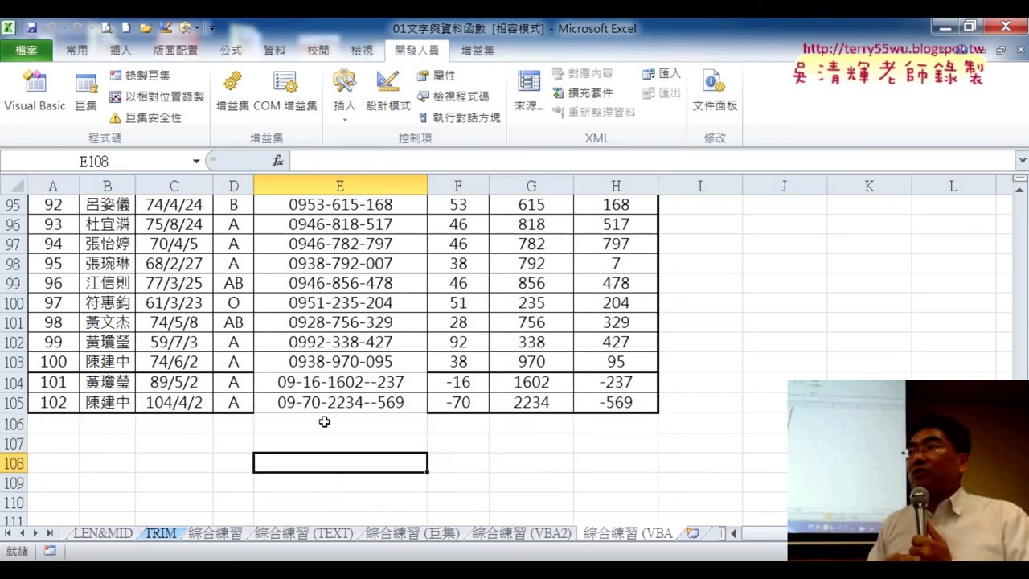
click(61, 402)
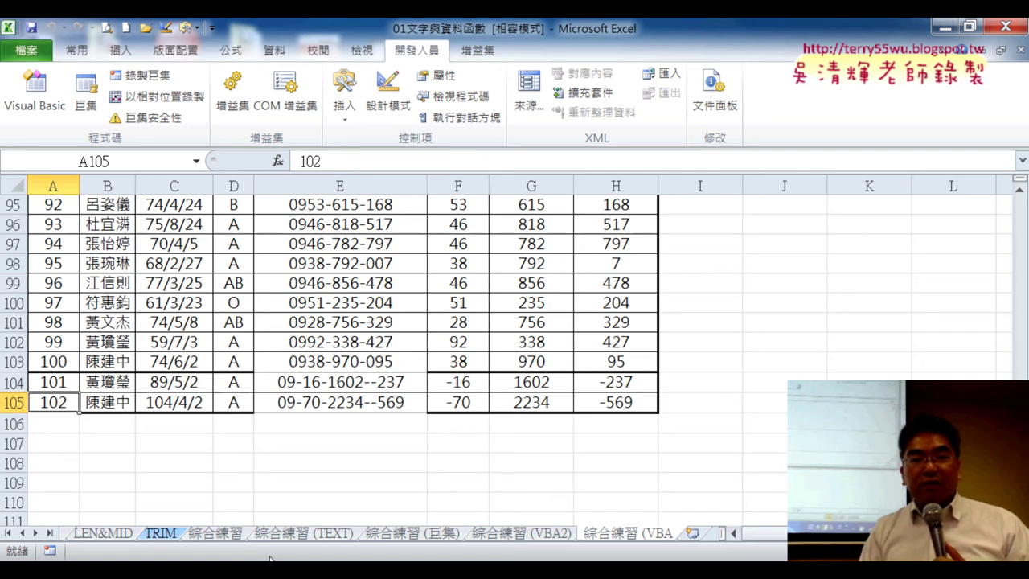
click(522, 447)
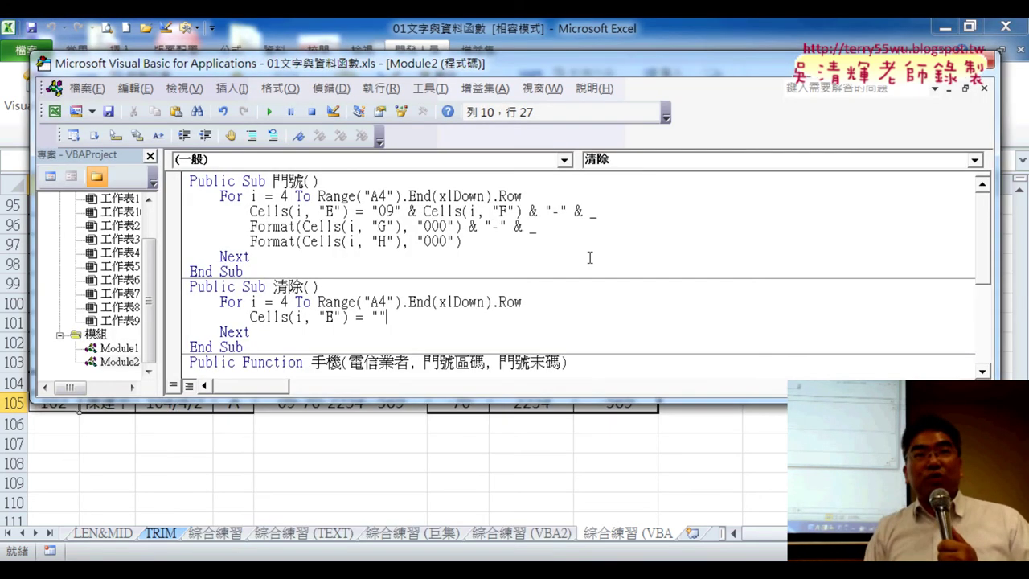
Delete .End(xlDown).Row from the 門號 For line and reinsert .End after Range("A4").
drag(524, 196, 320, 196)
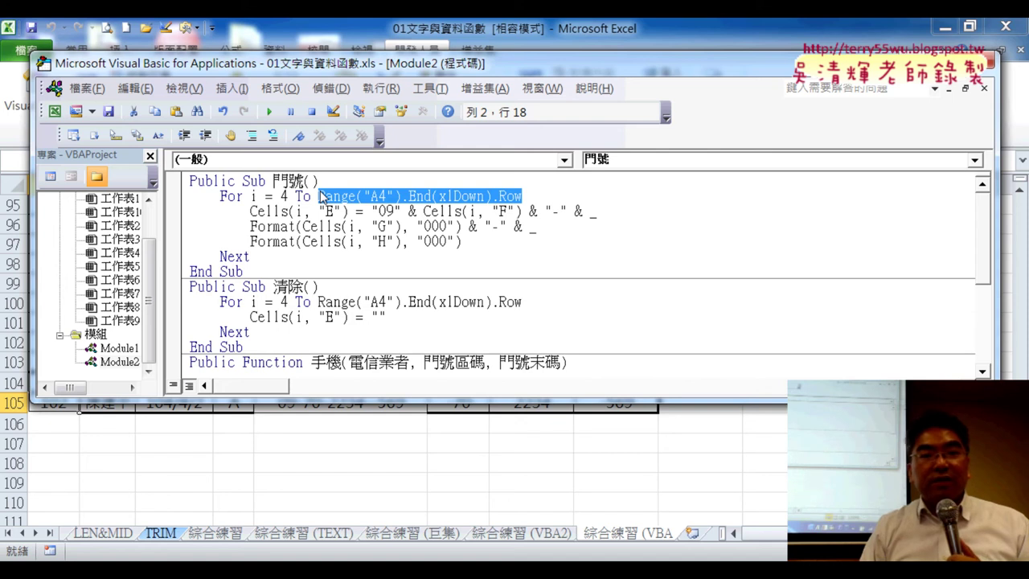
click(395, 211)
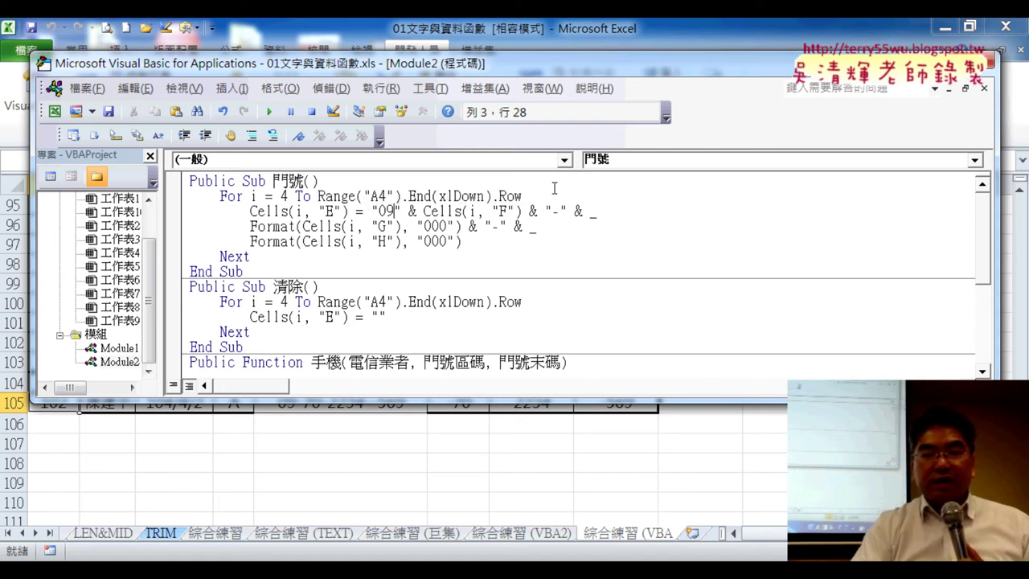
drag(536, 199, 402, 196)
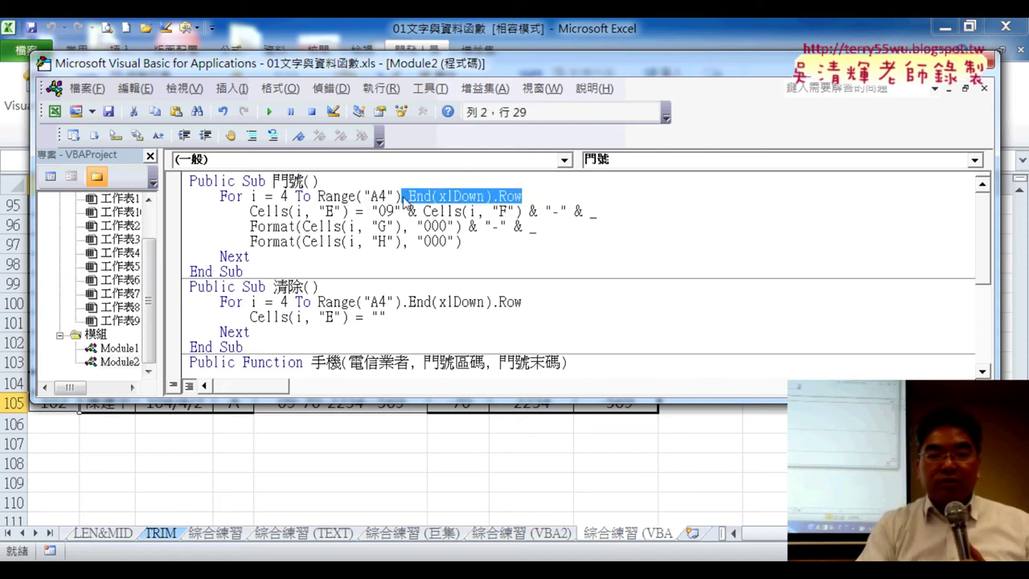
key(Delete)
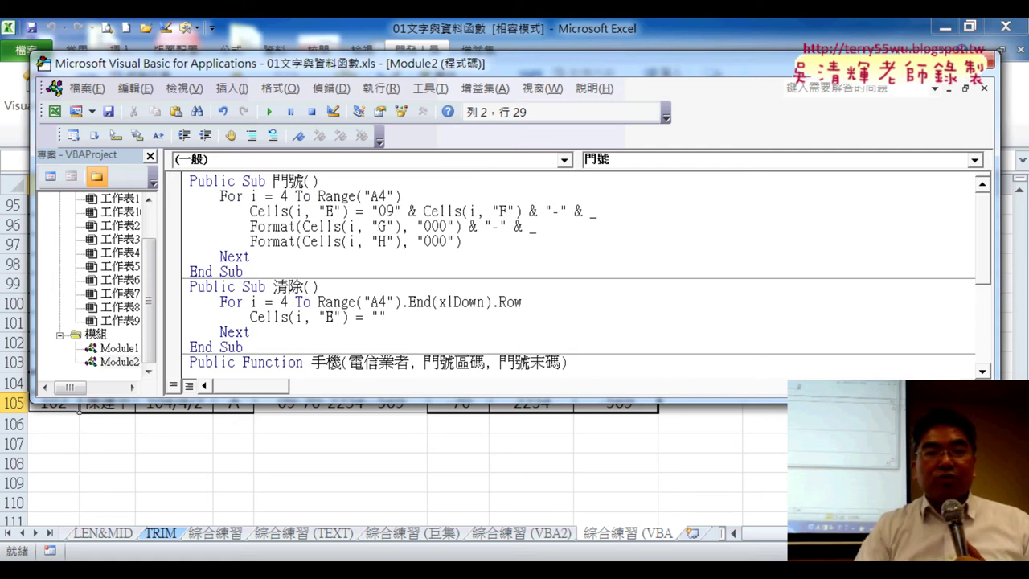
text(.E)
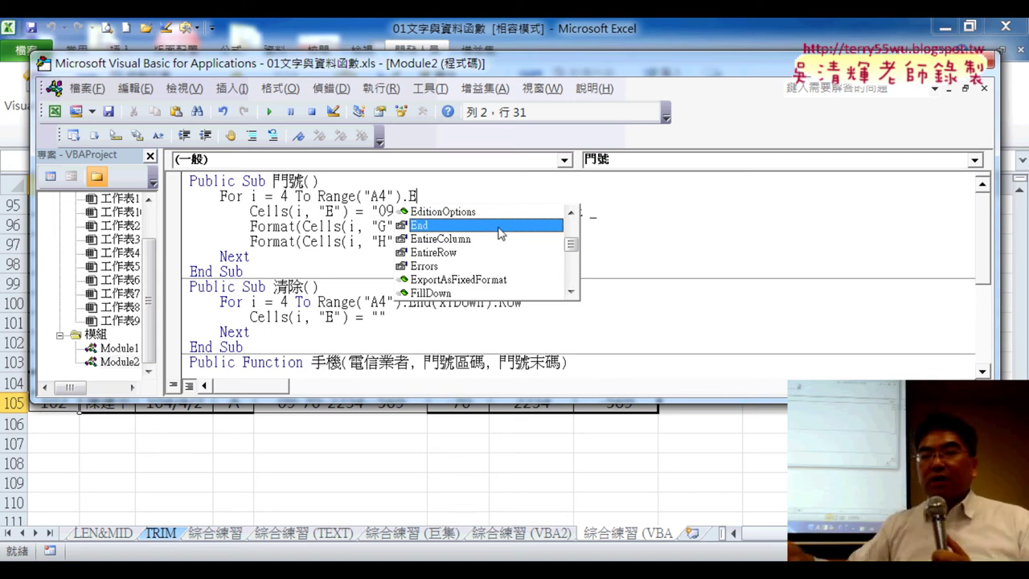
double_click(494, 226)
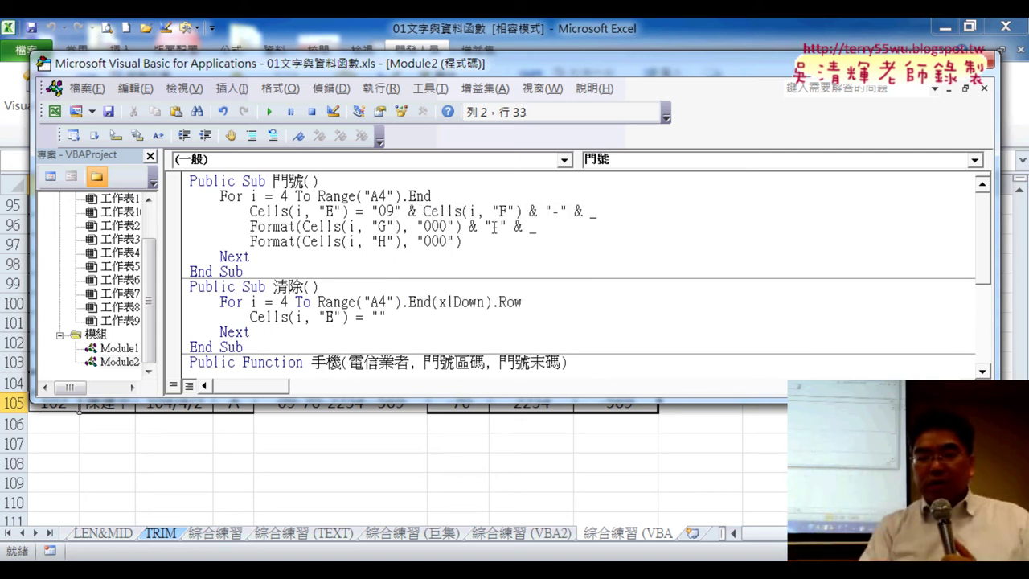
Give End the xlDown direction from IntelliSense and close the expression.
text(()
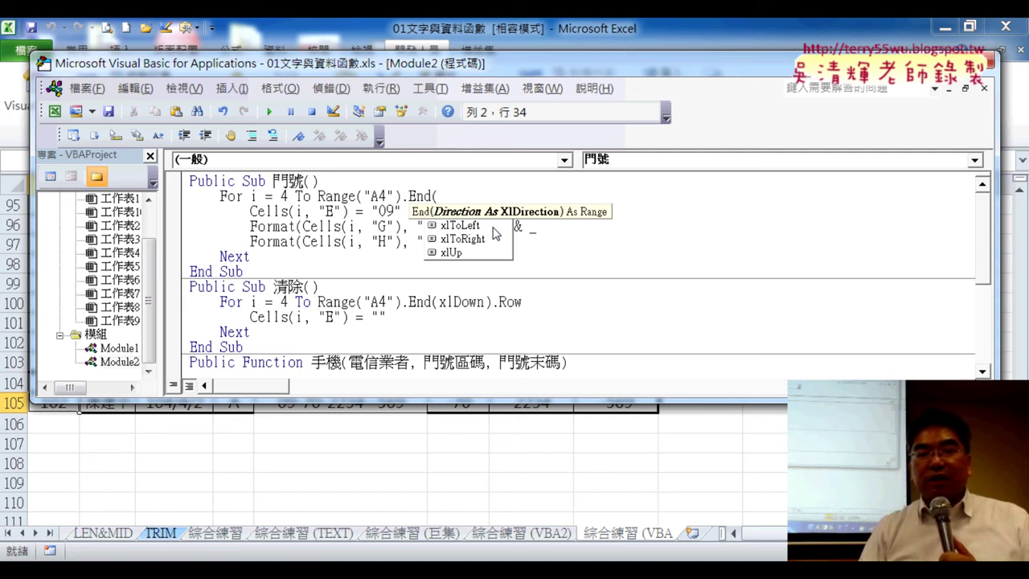
click(494, 234)
key(Up)
key(Up)
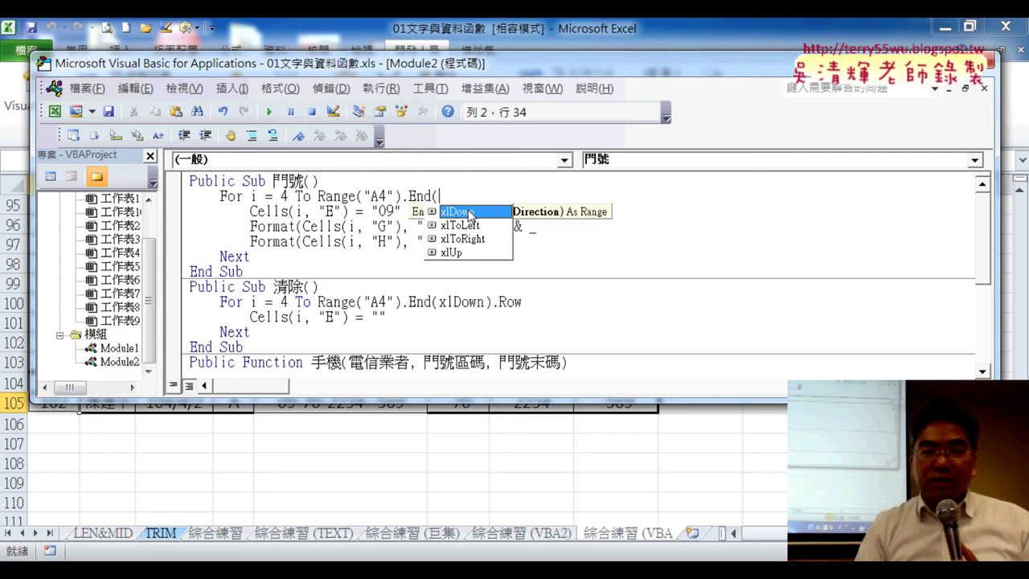
text(x)
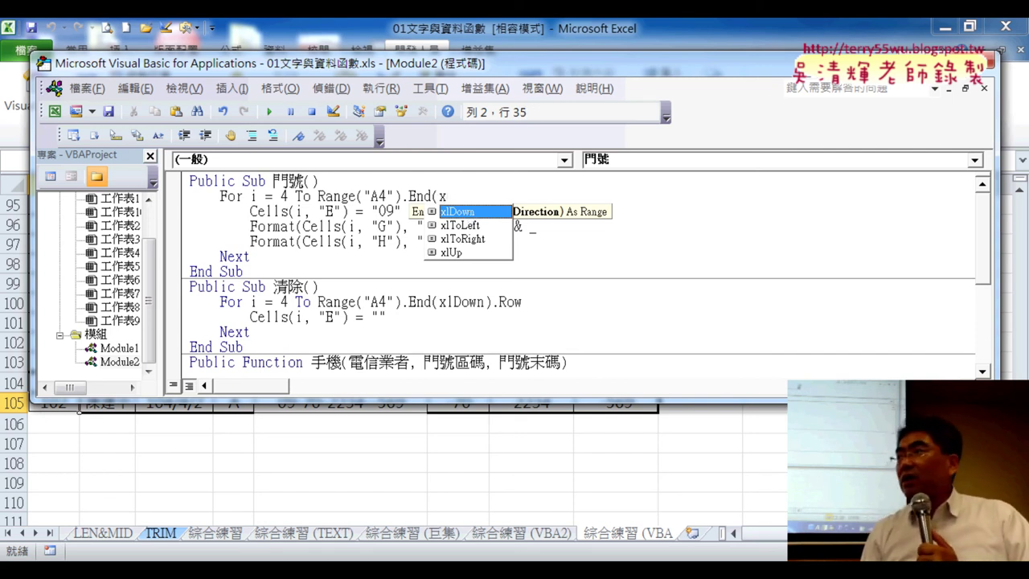
text(l)
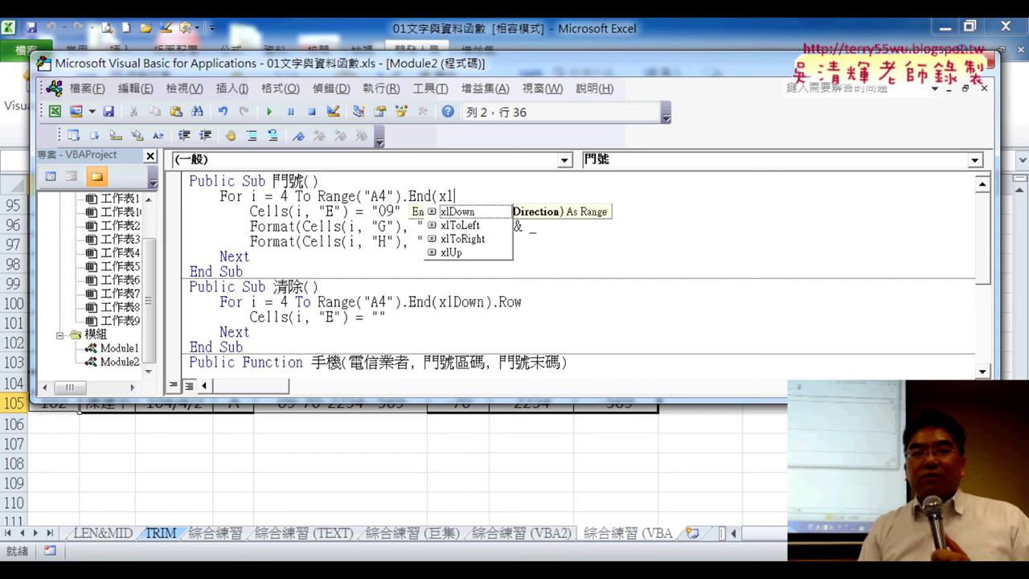
key(BackSpace)
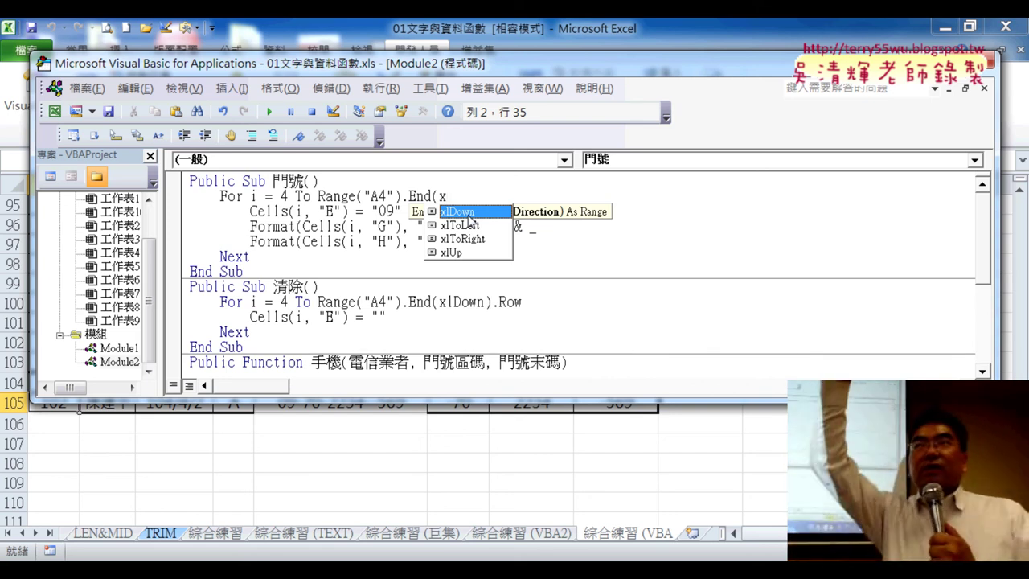
double_click(469, 214)
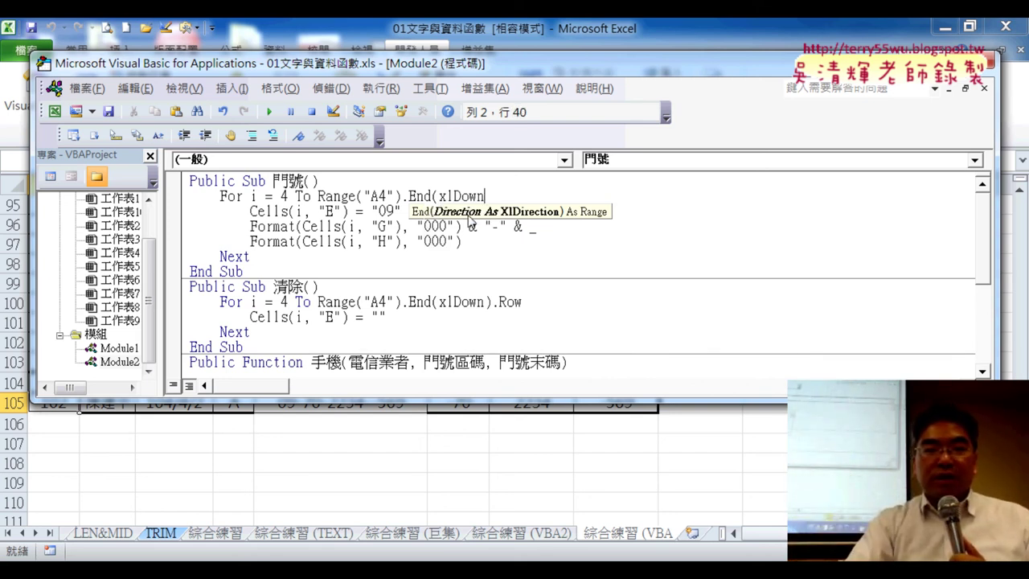
text())
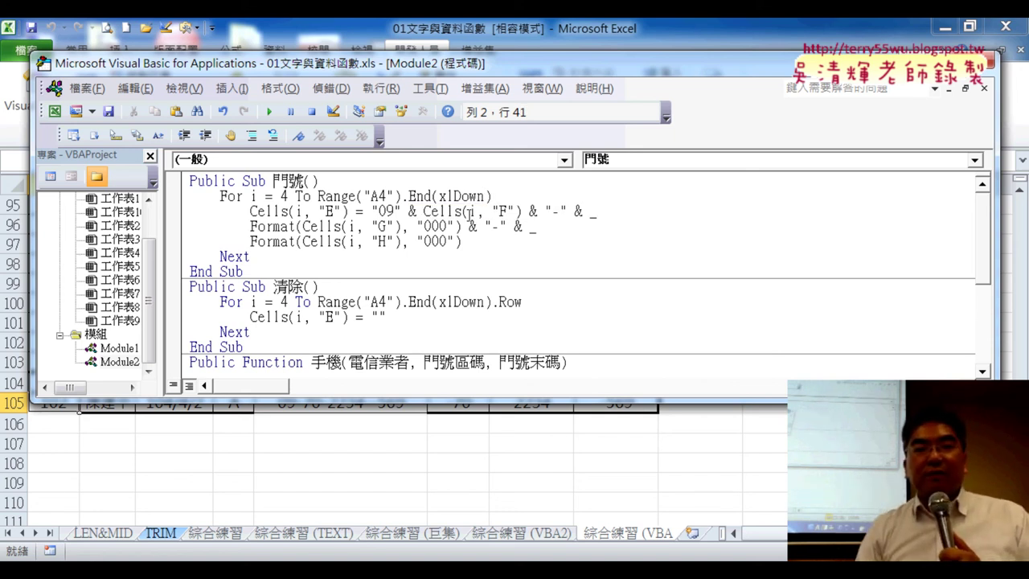
text(.row)
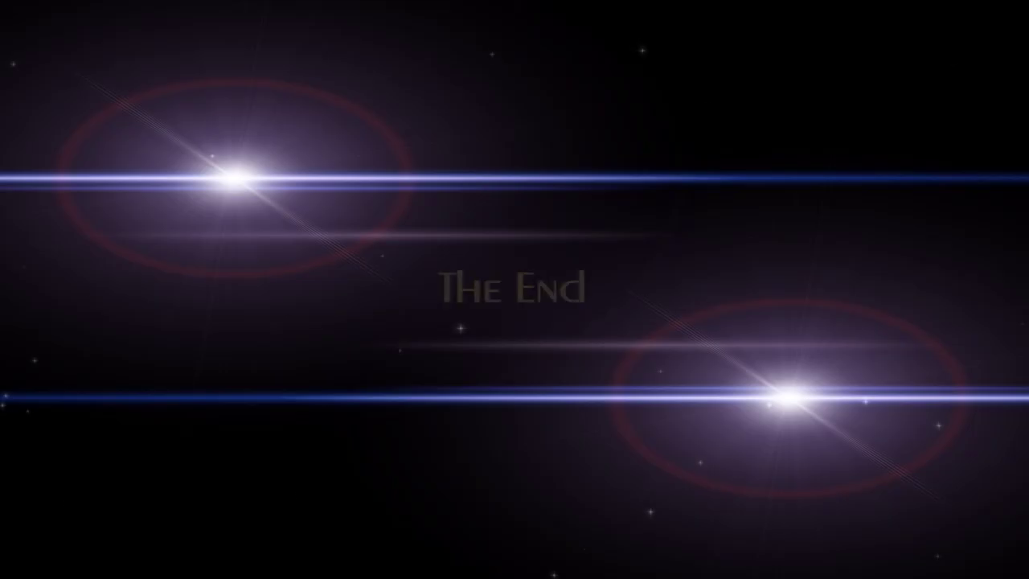